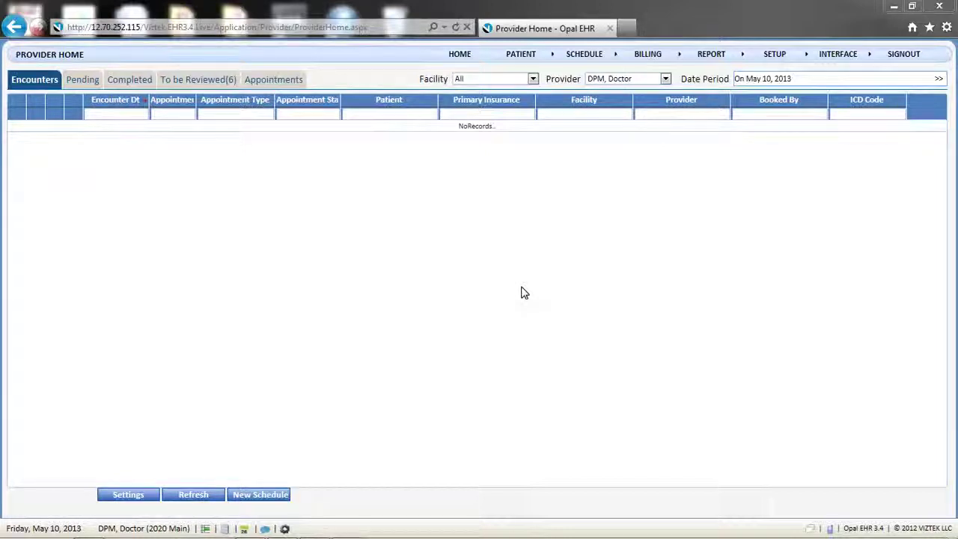
Show the PATIENT menu's task list, including New Patient Registration
click(545, 60)
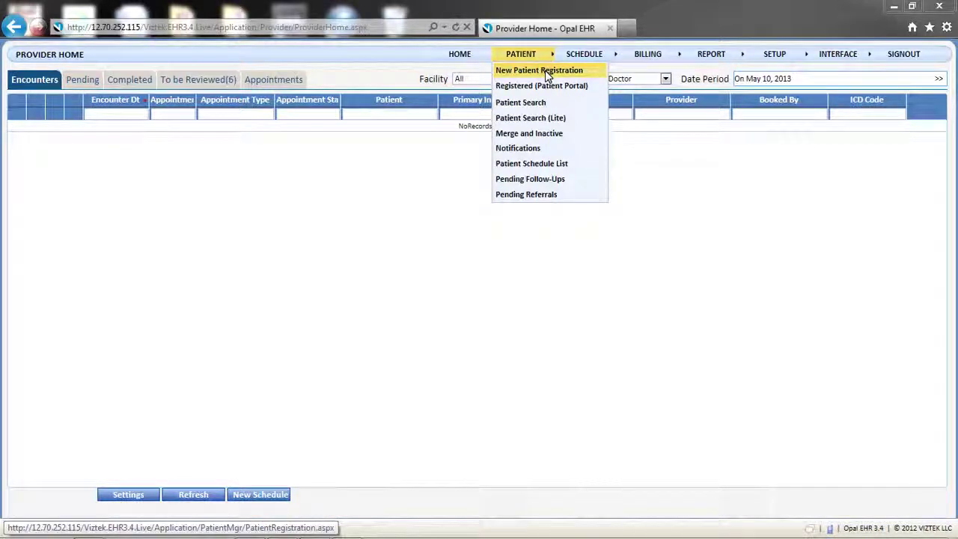
Start a new patient registration at the 2020 Main location
click(545, 70)
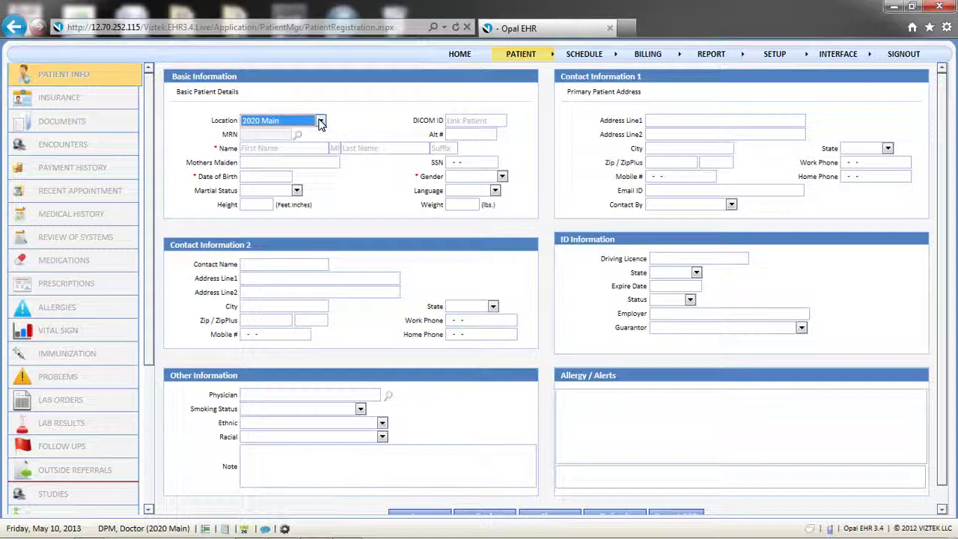
click(320, 121)
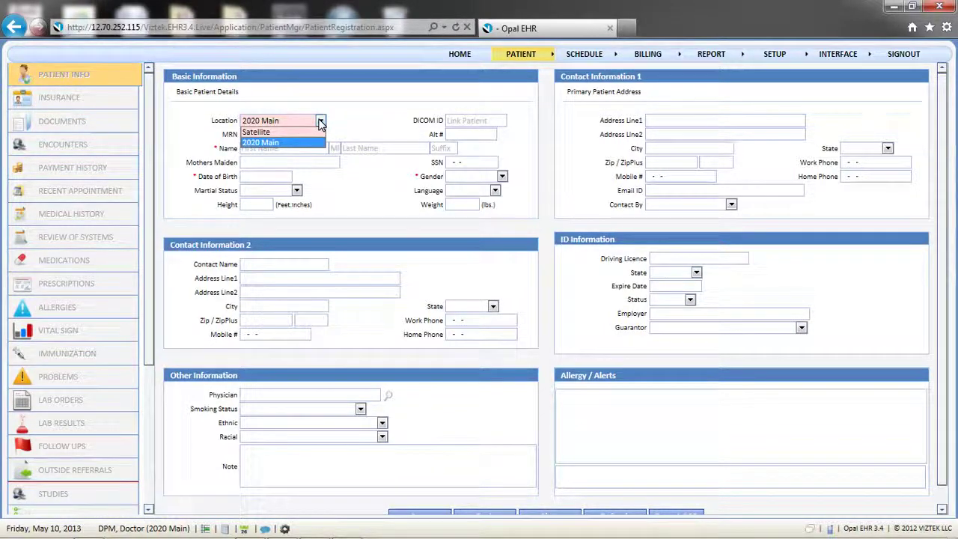
click(313, 143)
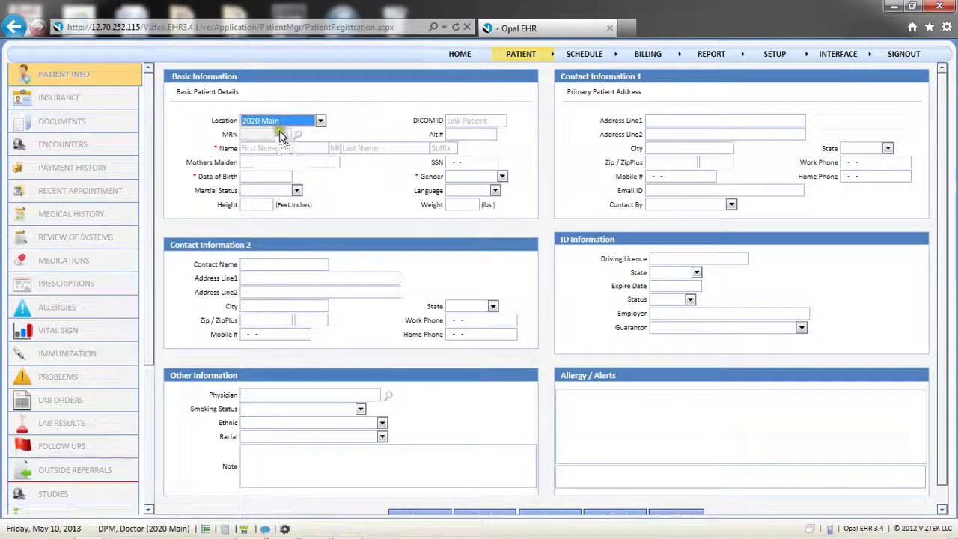
click(279, 134)
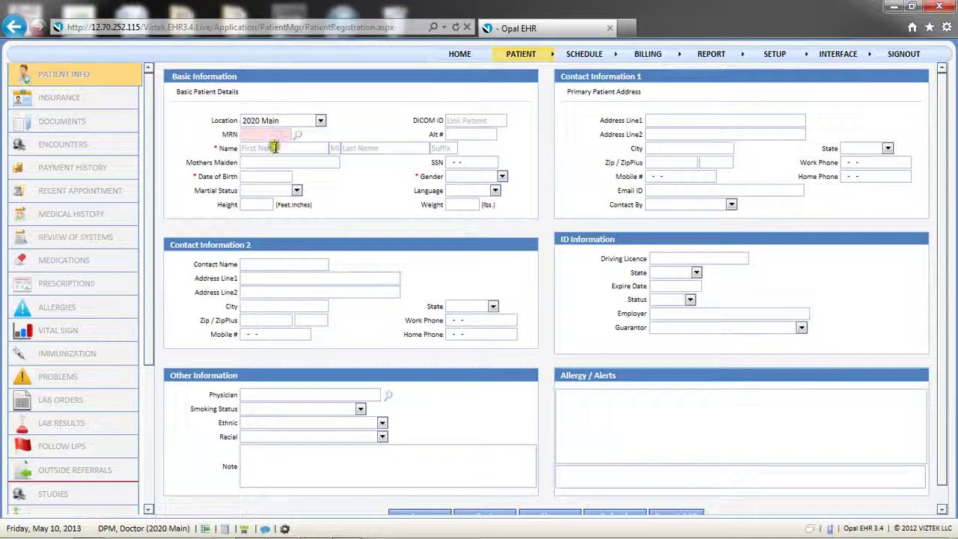
click(276, 148)
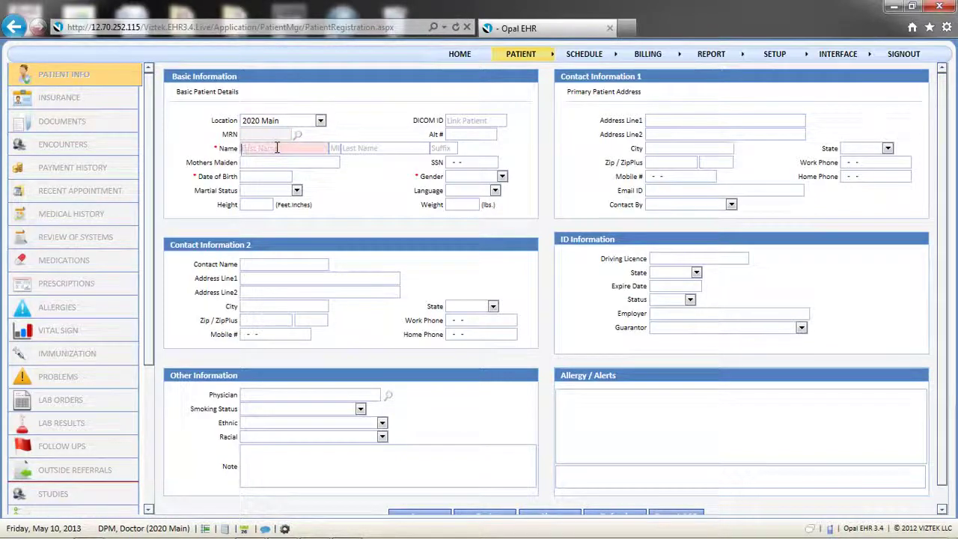
text(Tomy)
key(Tab)
key(Tab)
text(Tes)
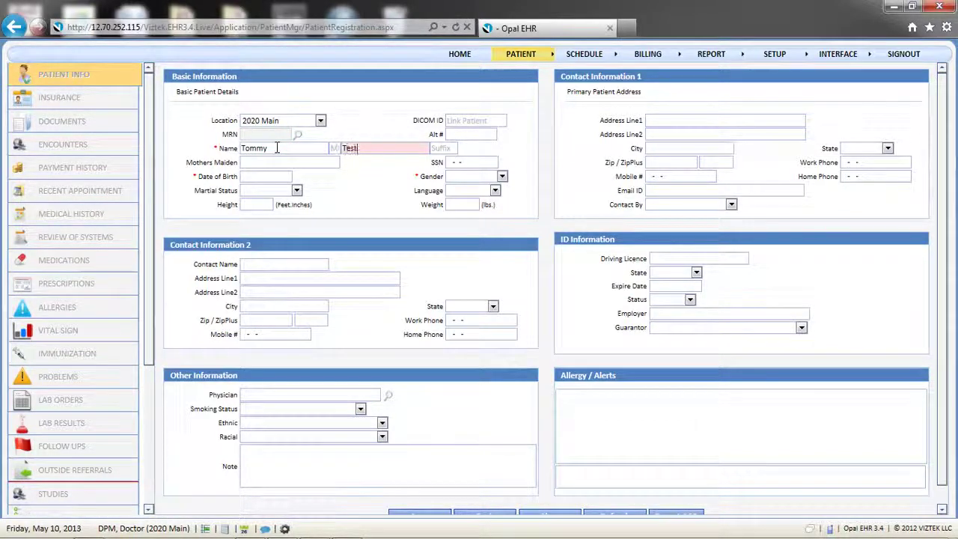
text(ter)
key(Tab)
key(Tab)
key(Tab)
key(Tab)
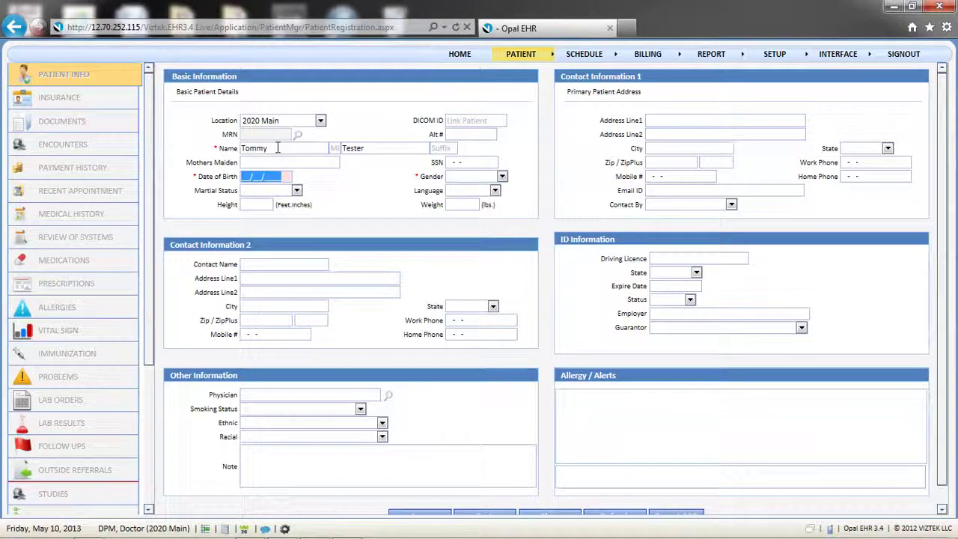
text(08/1975)
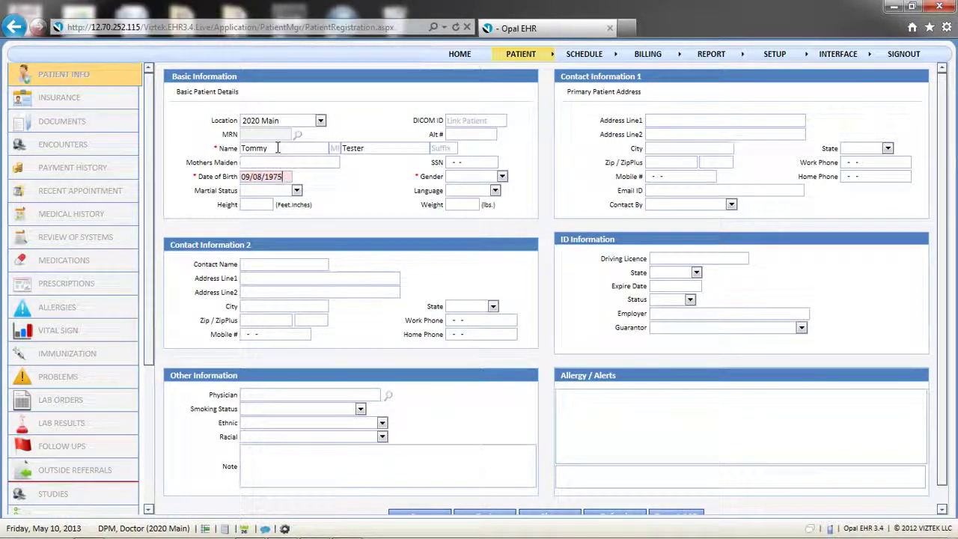
key(Tab)
Set gender Male, marital status Married and language English
key(m)
key(Tab)
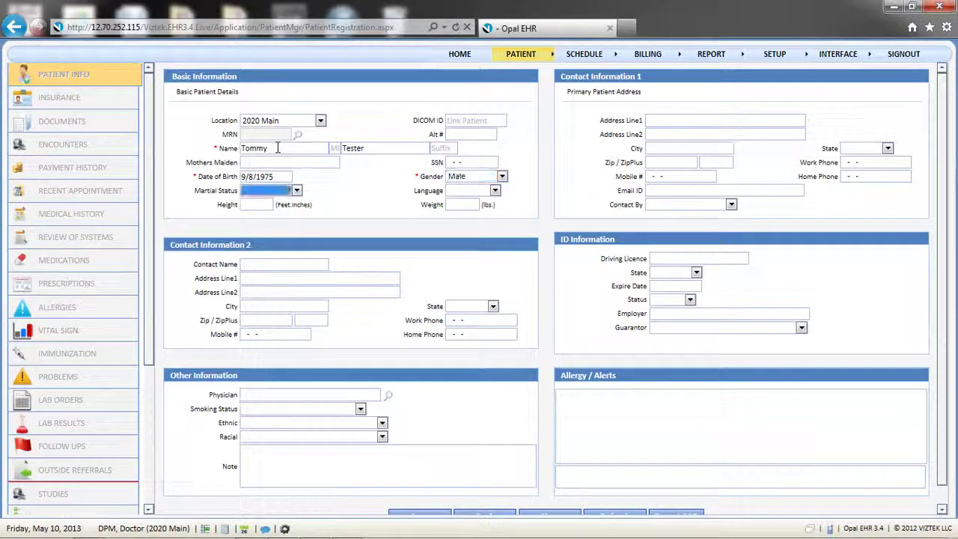
key(m)
key(Tab)
key(e)
key(Tab)
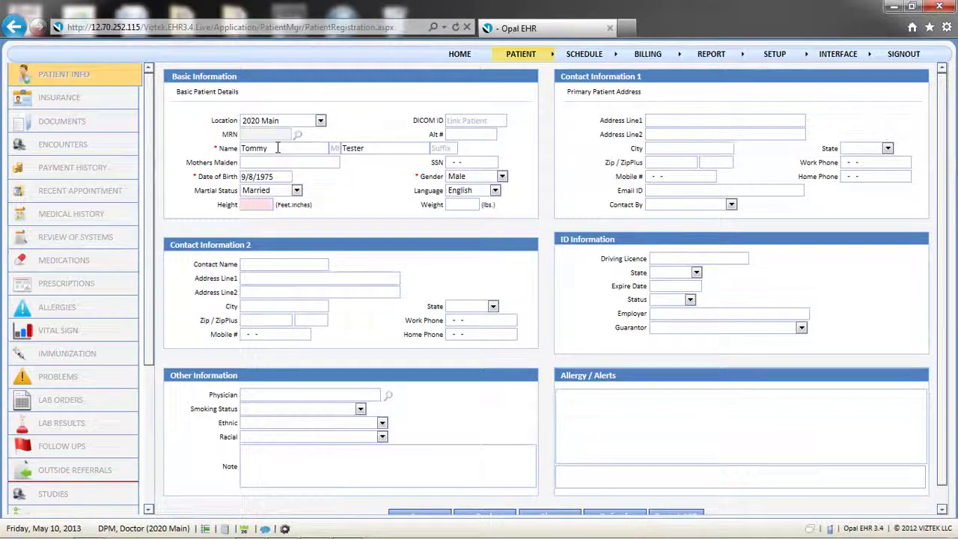
click(265, 396)
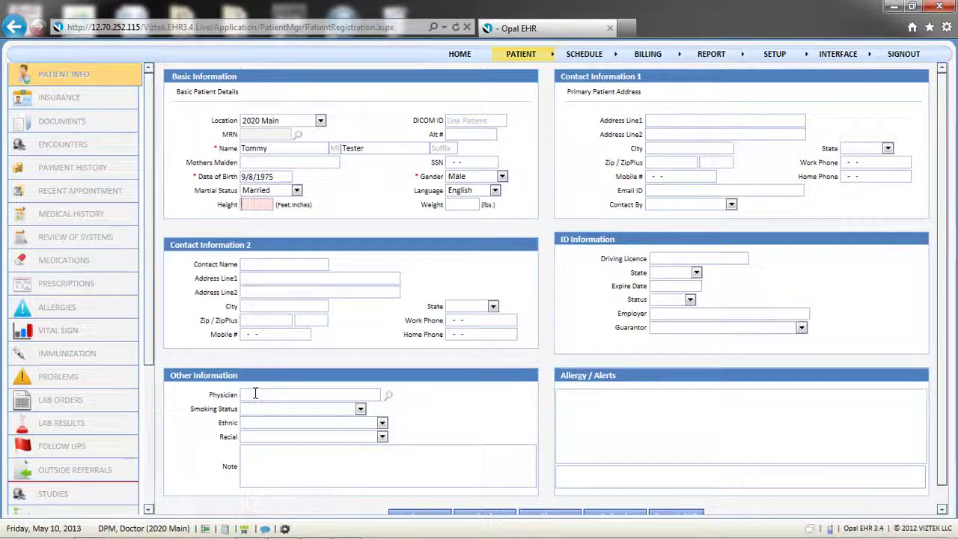
double_click(254, 394)
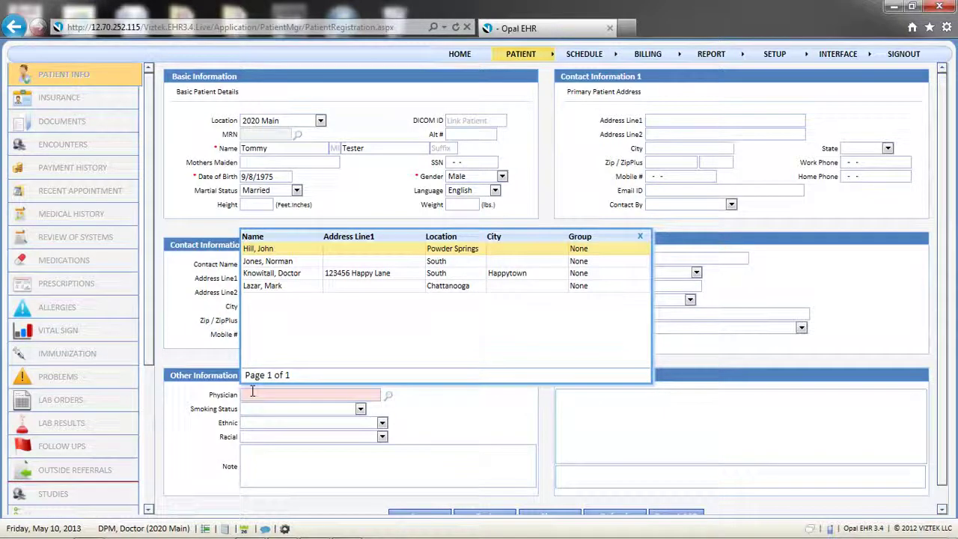
text(Hi)
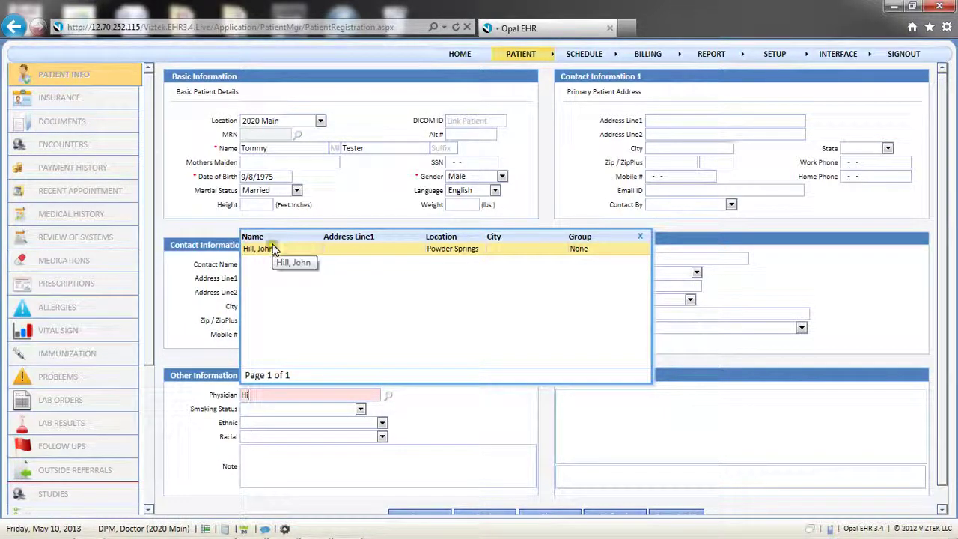
click(389, 399)
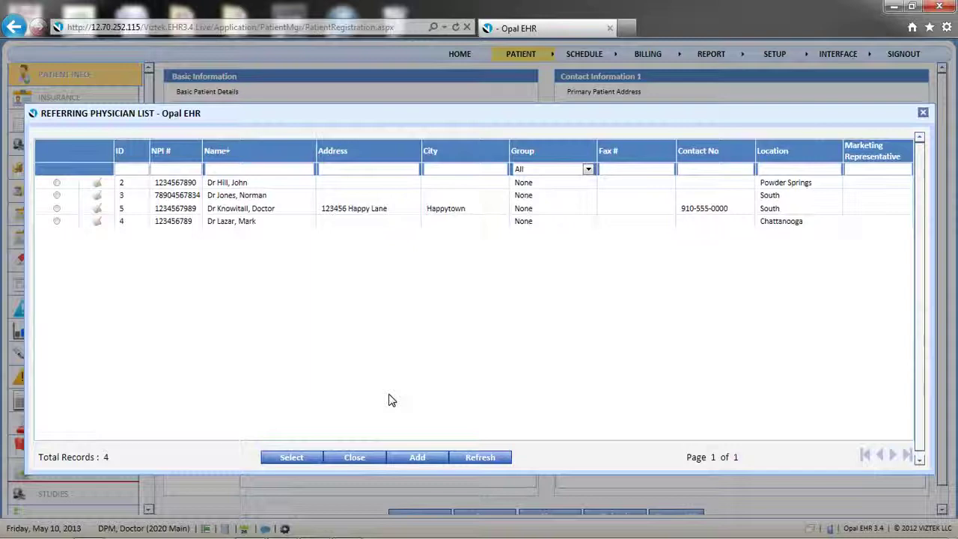
click(417, 458)
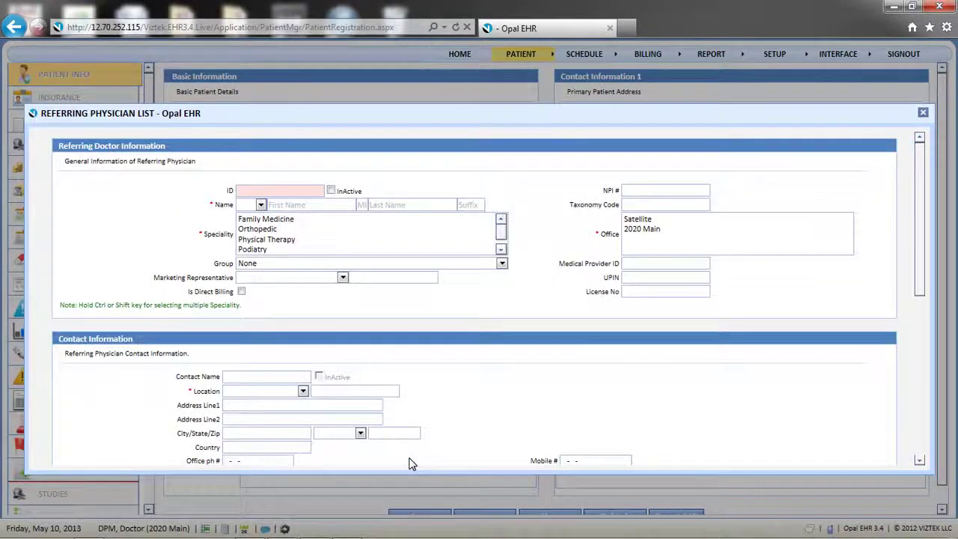
click(924, 113)
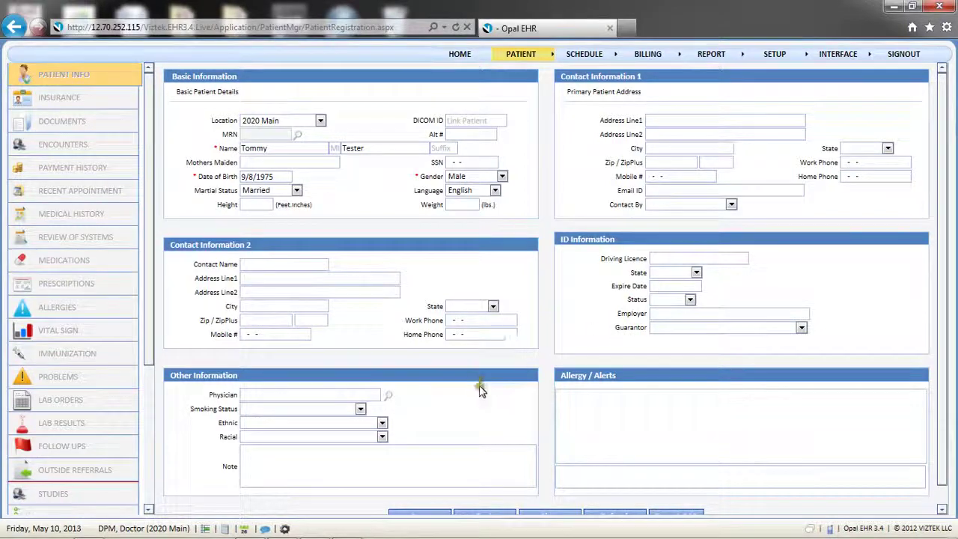
Save the new patient registration so an MRN is assigned
scroll(480, 392, down, 1)
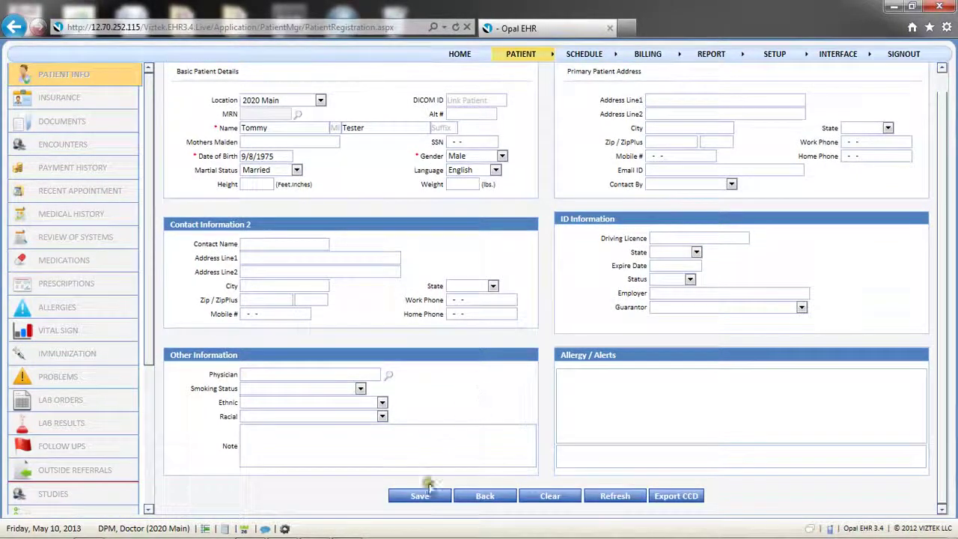
click(421, 497)
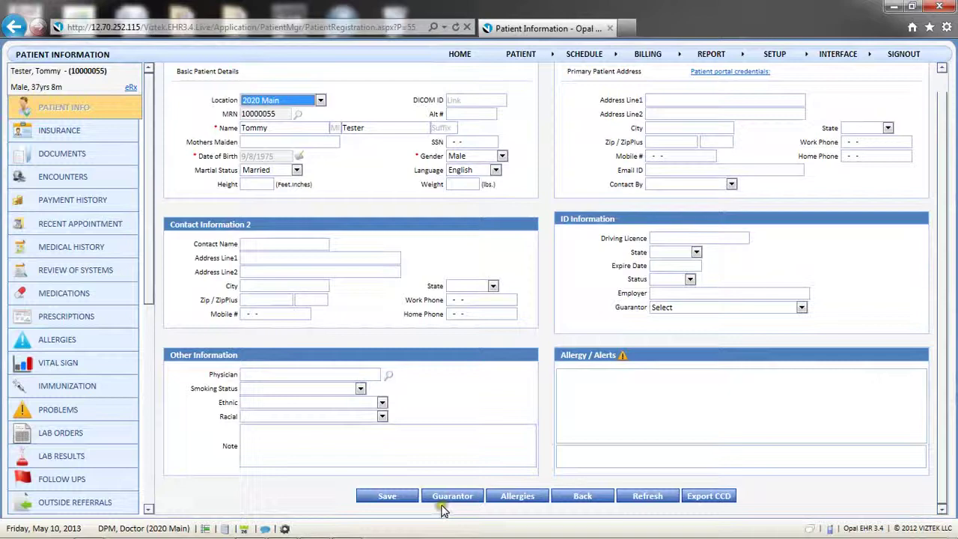
Add a guarantor with first and last name and birth date 01/01/1955
click(442, 497)
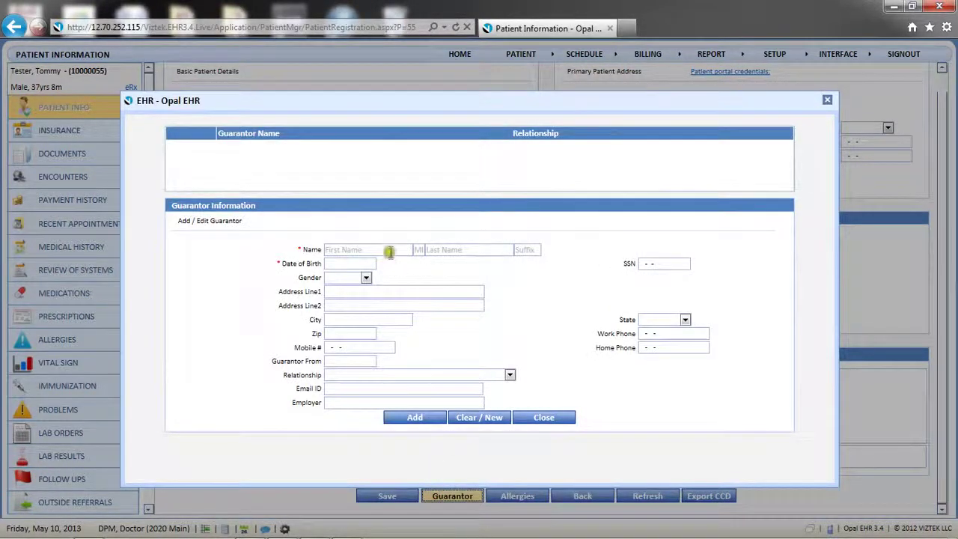
click(389, 252)
text(N)
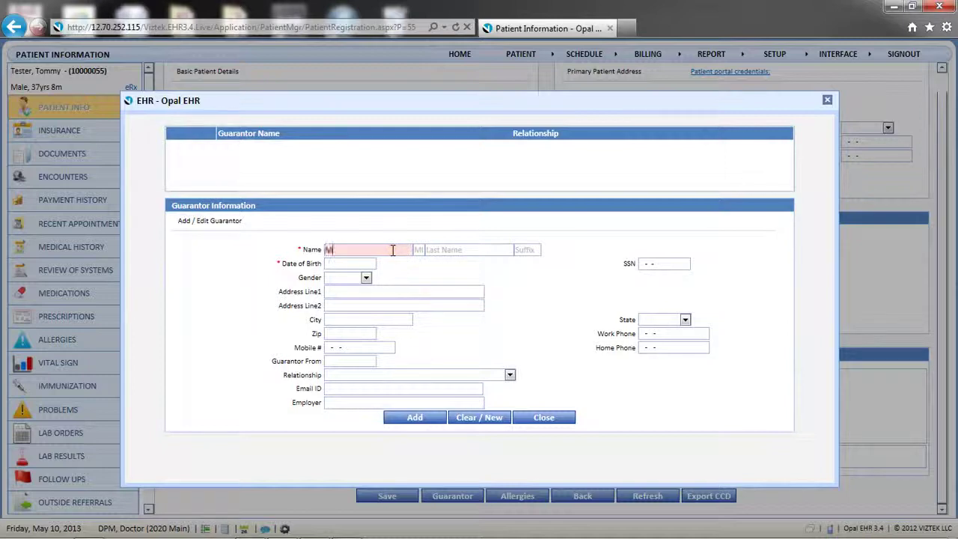
text(pom)
text(om)
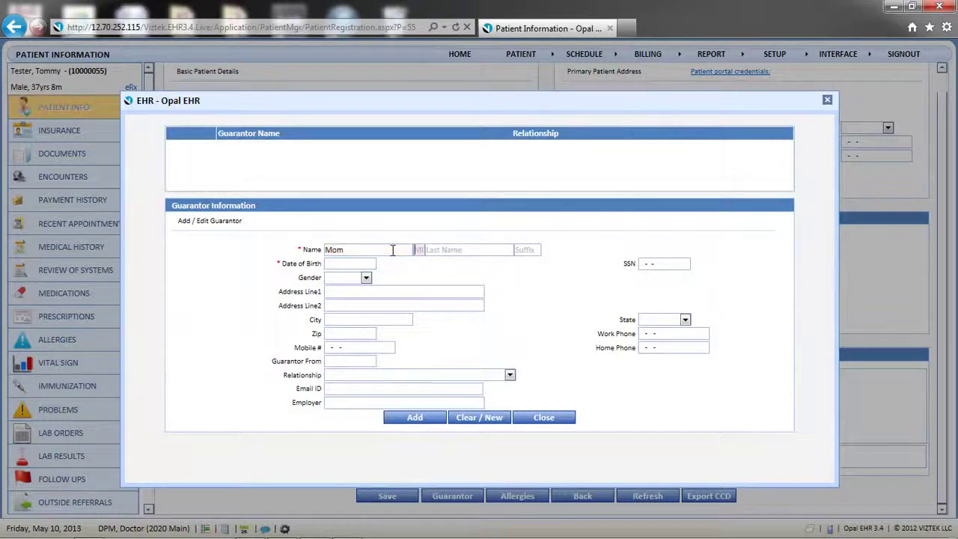
key(Tab)
key(Tab)
text(Test)
key(Tab)
key(Tab)
text(01)
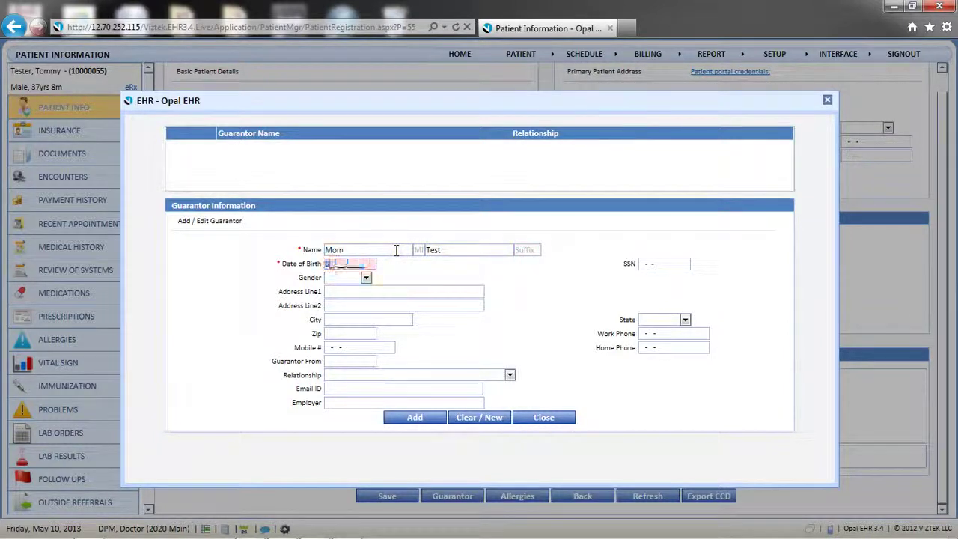
text(011955)
key(Tab)
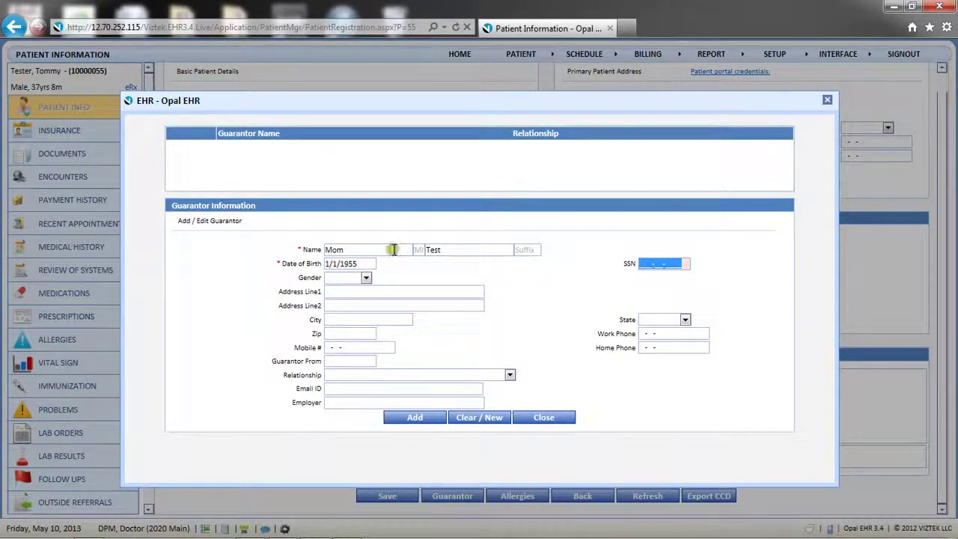
click(409, 419)
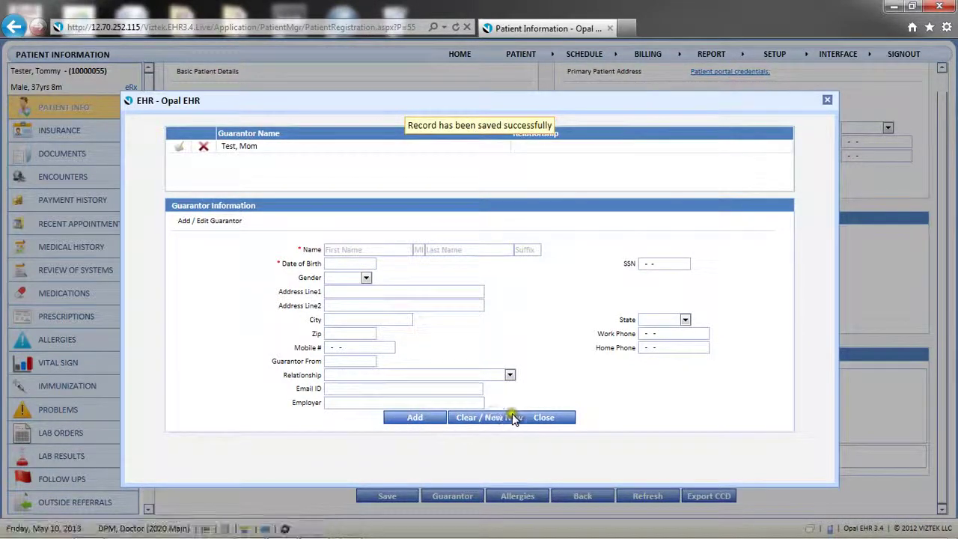
click(537, 419)
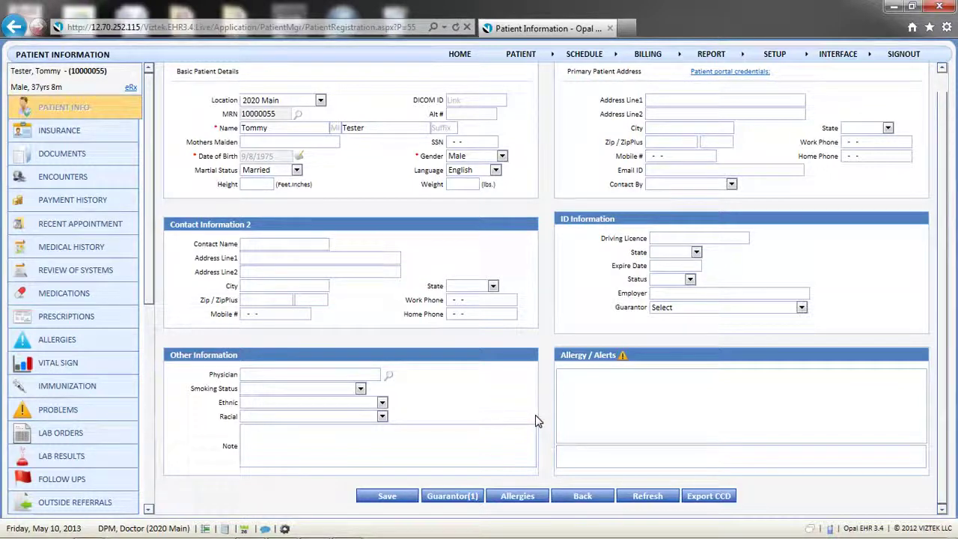
Tick the Always Late patient alert and save it
click(520, 498)
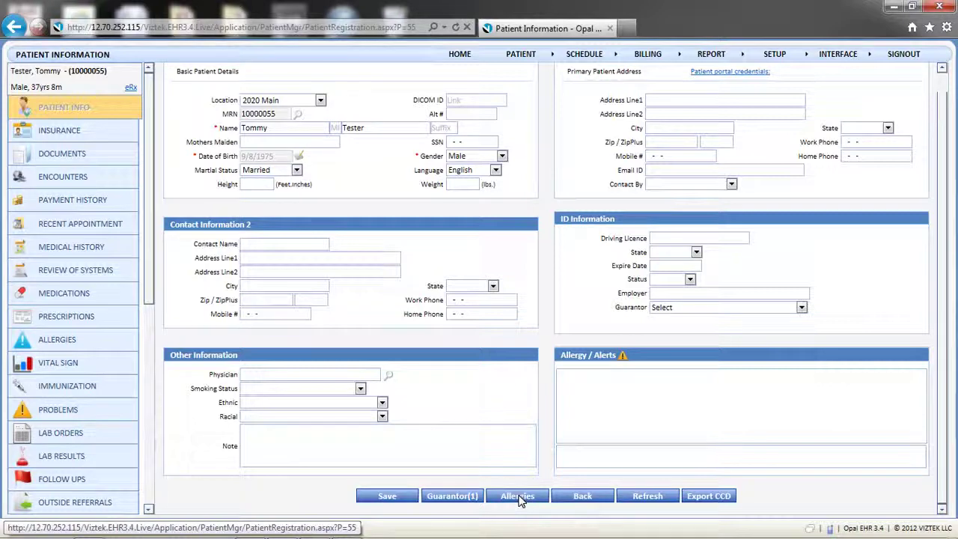
click(519, 496)
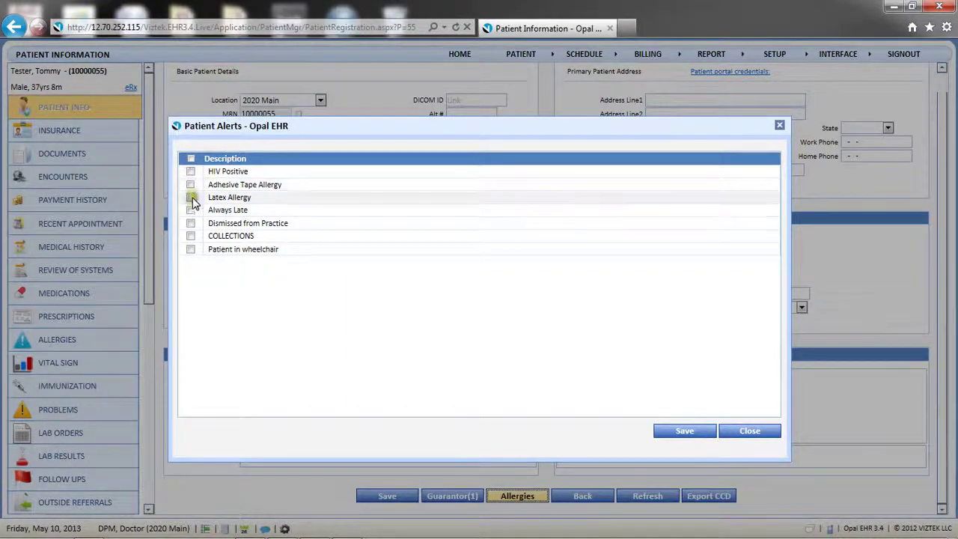
click(190, 210)
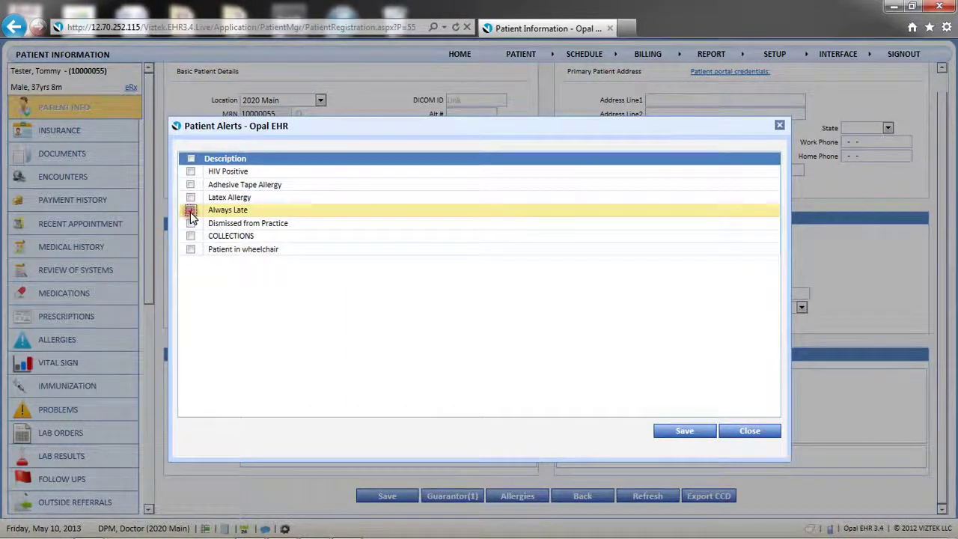
click(683, 433)
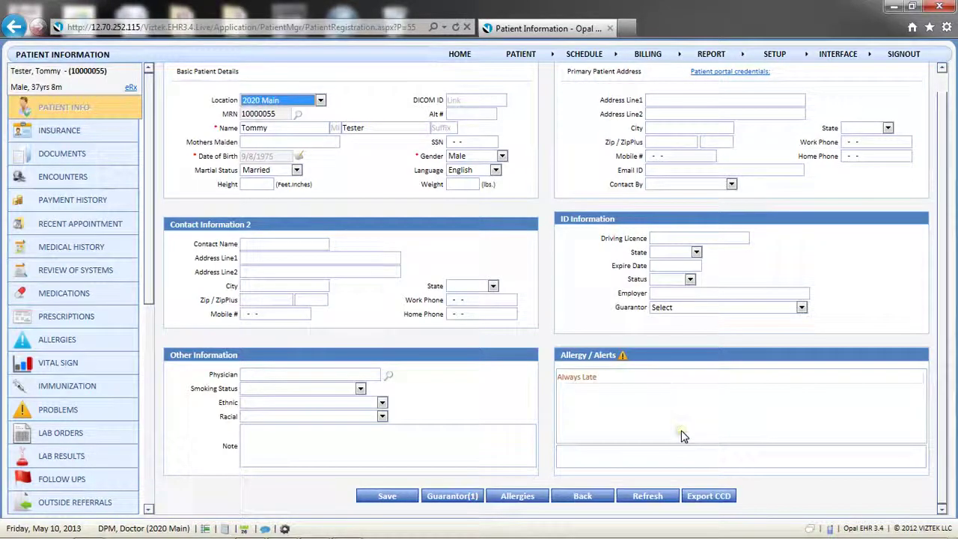
On the insurance page, set Primary coverage with carrier BCBS and plan PPO
click(105, 135)
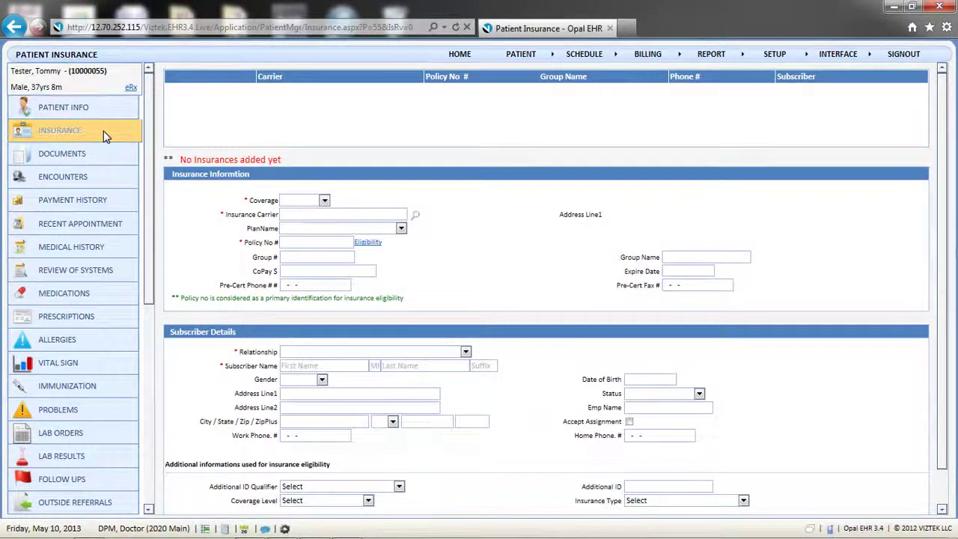
click(324, 201)
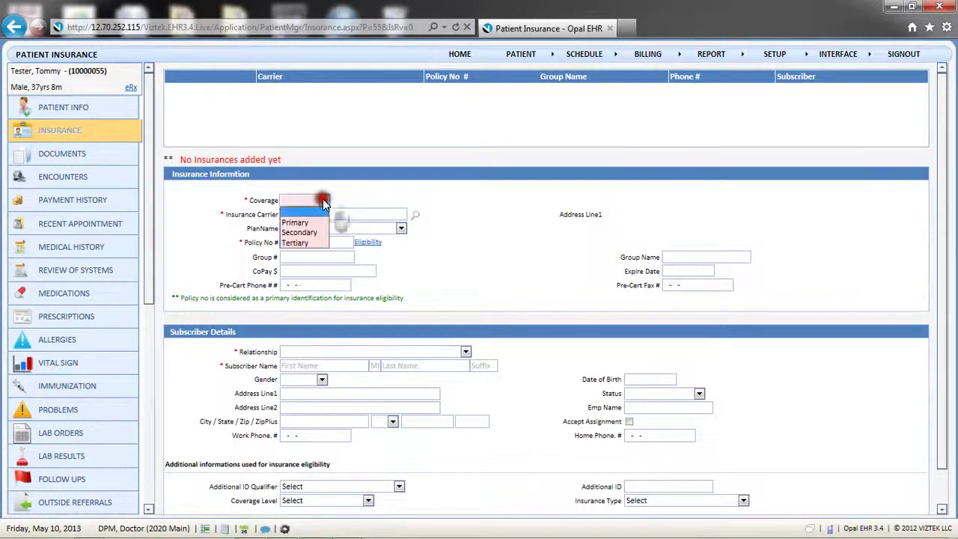
click(316, 224)
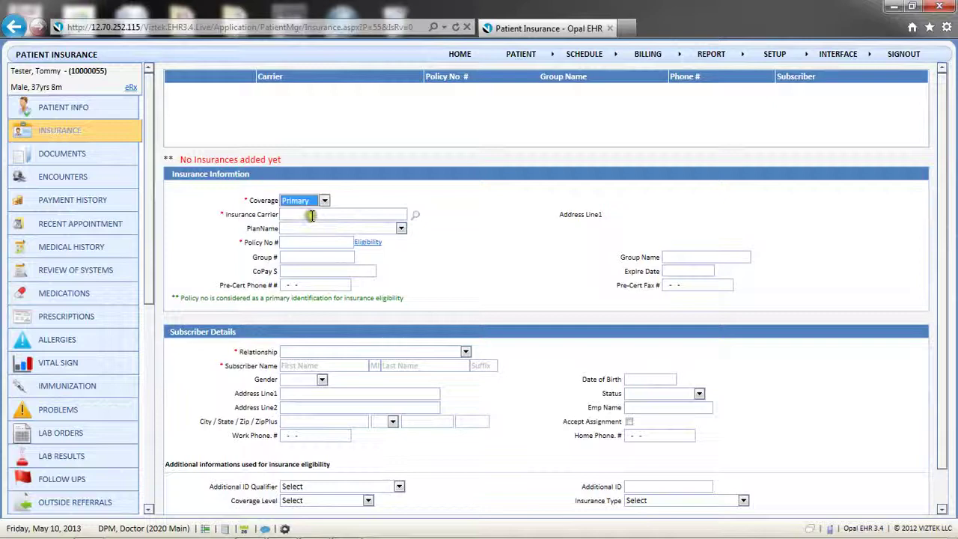
click(311, 215)
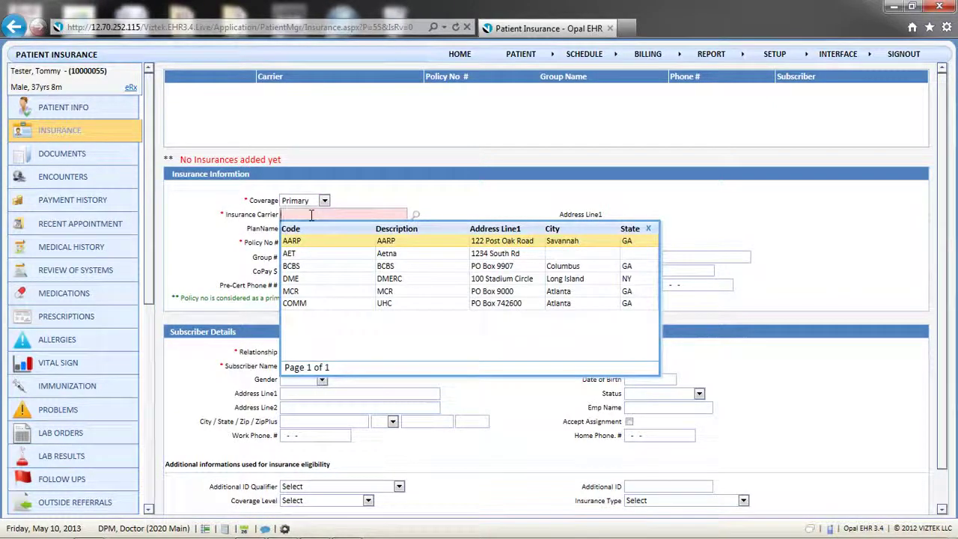
click(303, 268)
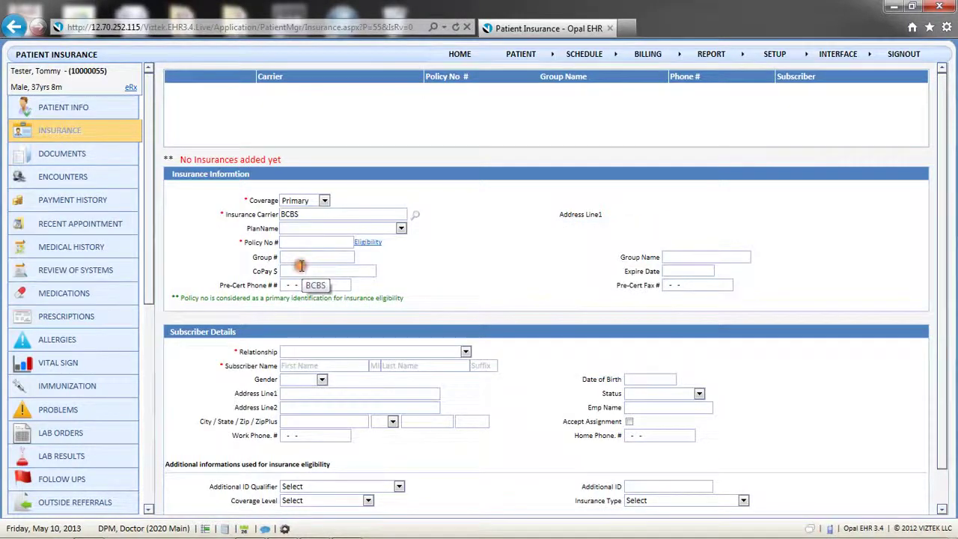
click(401, 228)
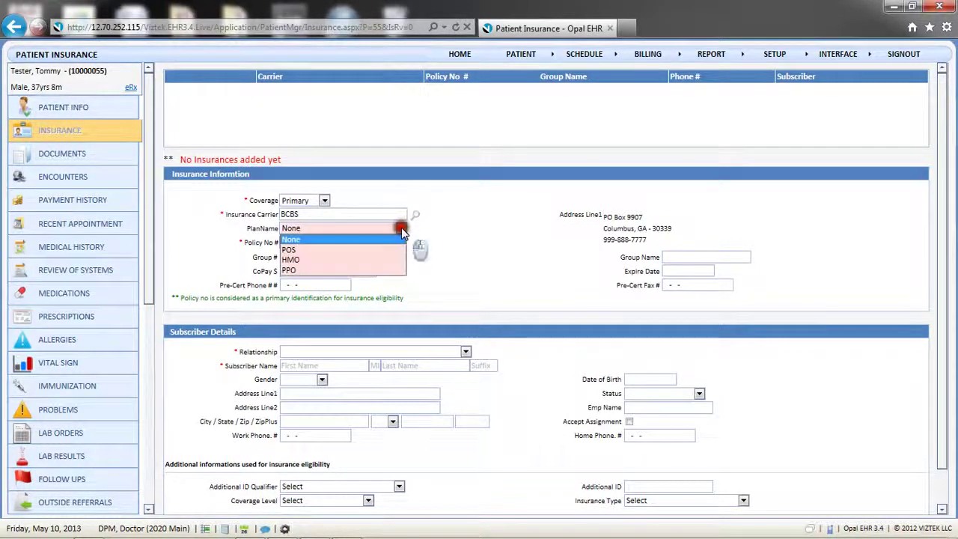
click(381, 269)
Enter the policy number, group number, and a 35.00 copay
click(332, 243)
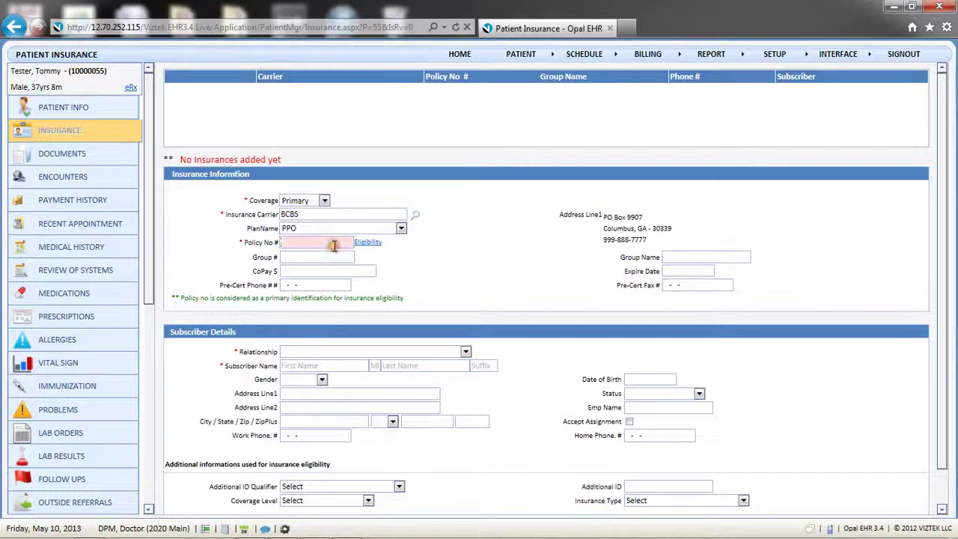
text(1235678)
key(Tab)
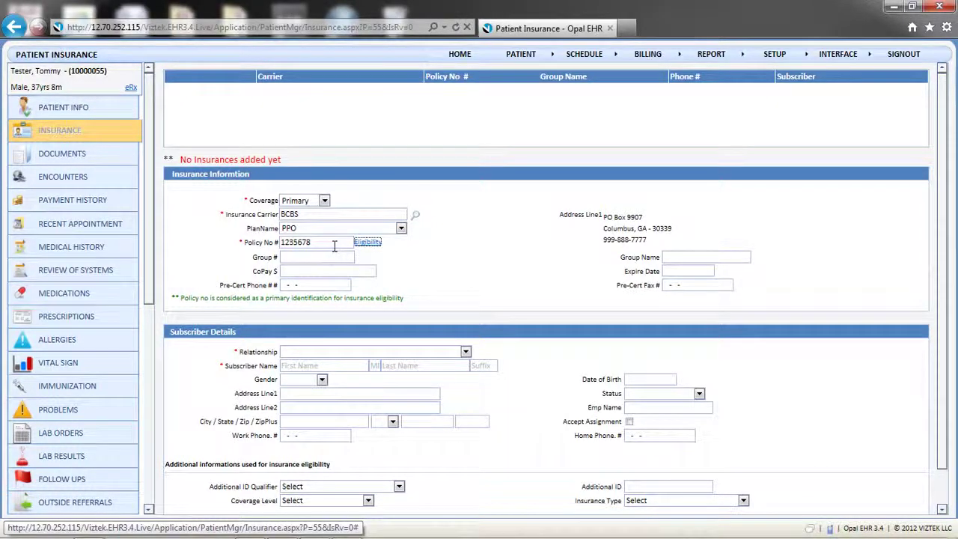
click(337, 253)
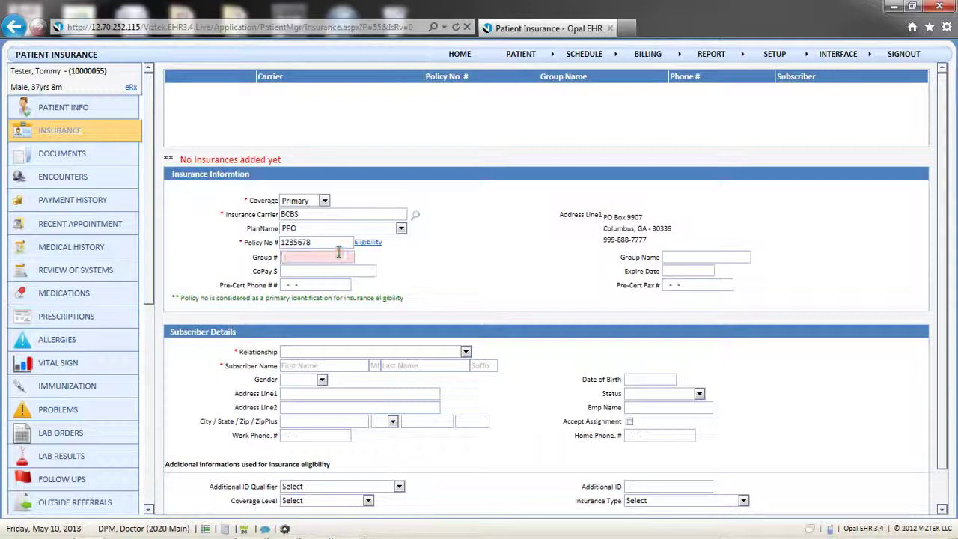
text(3456)
key(Tab)
key(Tab)
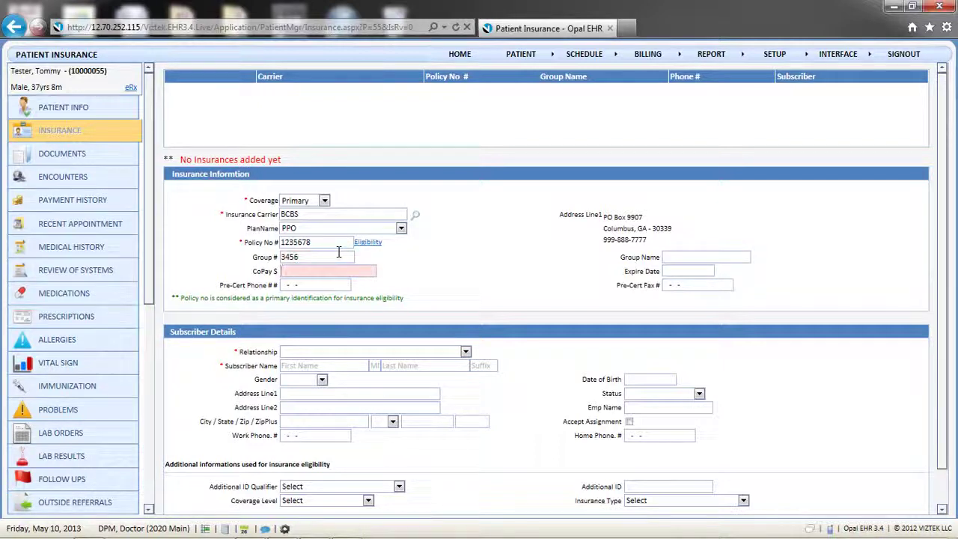
text(35)
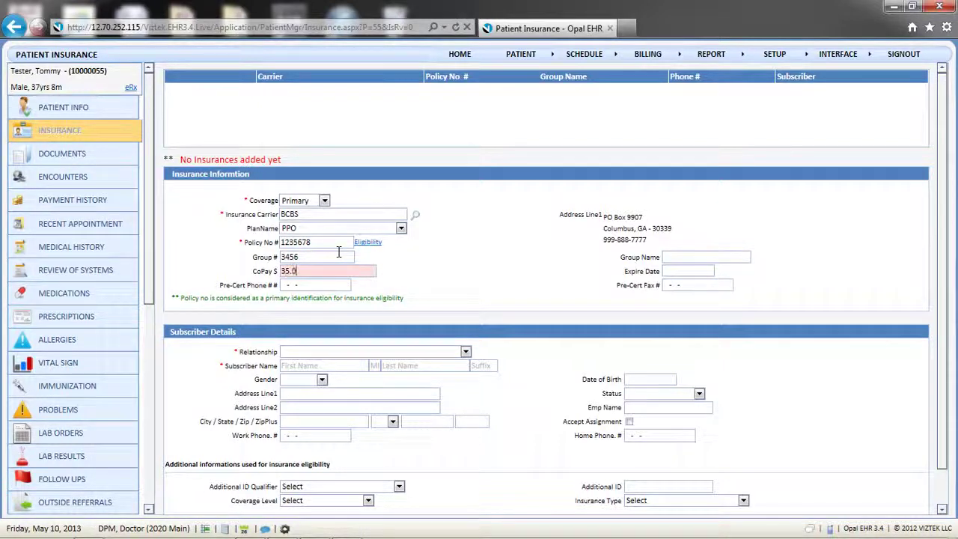
Set relationship Self, accept assignment, type Commercial, and save the BCBS insurance
click(391, 350)
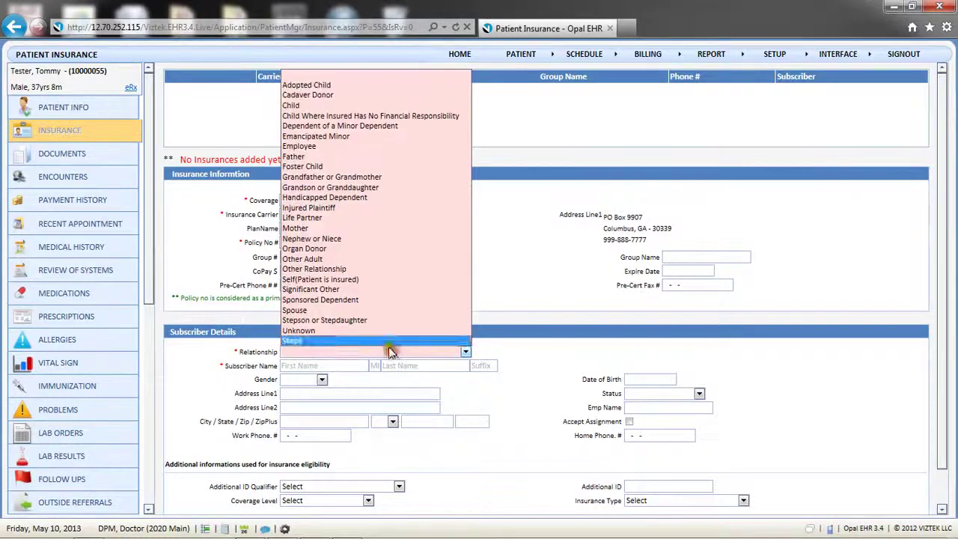
click(345, 282)
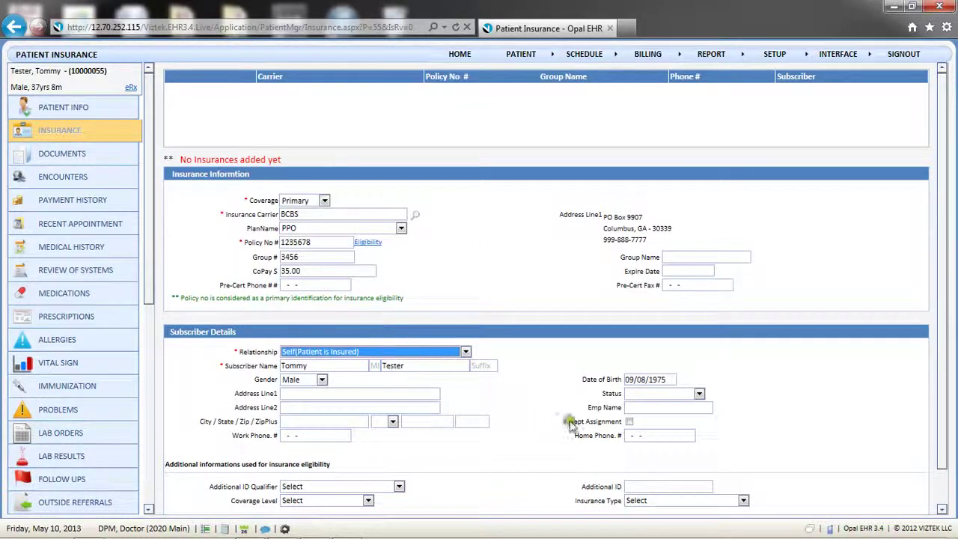
click(630, 422)
scroll(631, 424, down, 2)
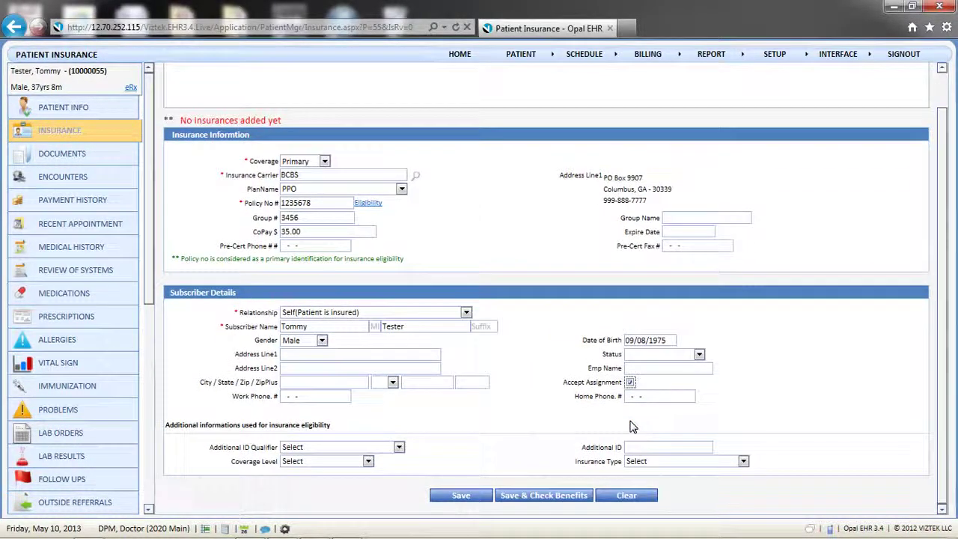
click(744, 461)
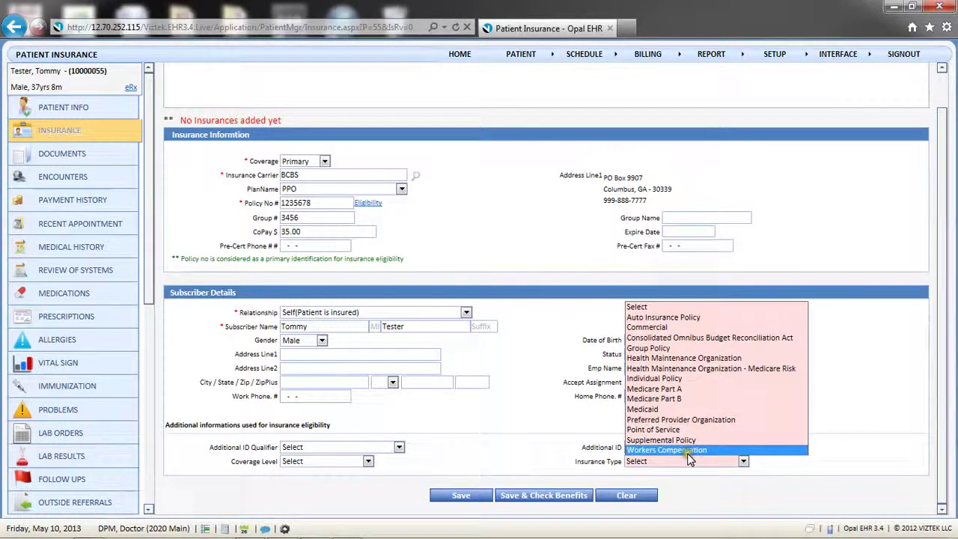
click(669, 327)
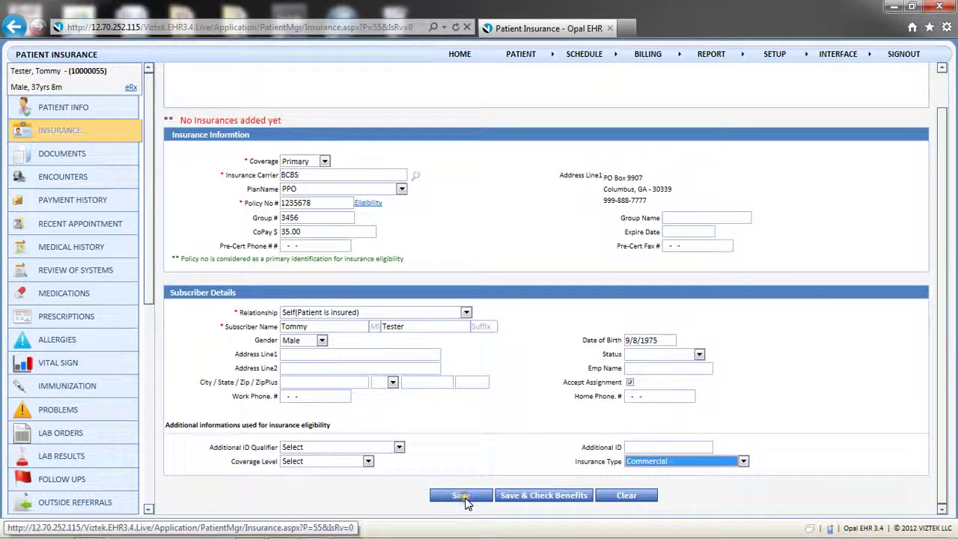
click(465, 498)
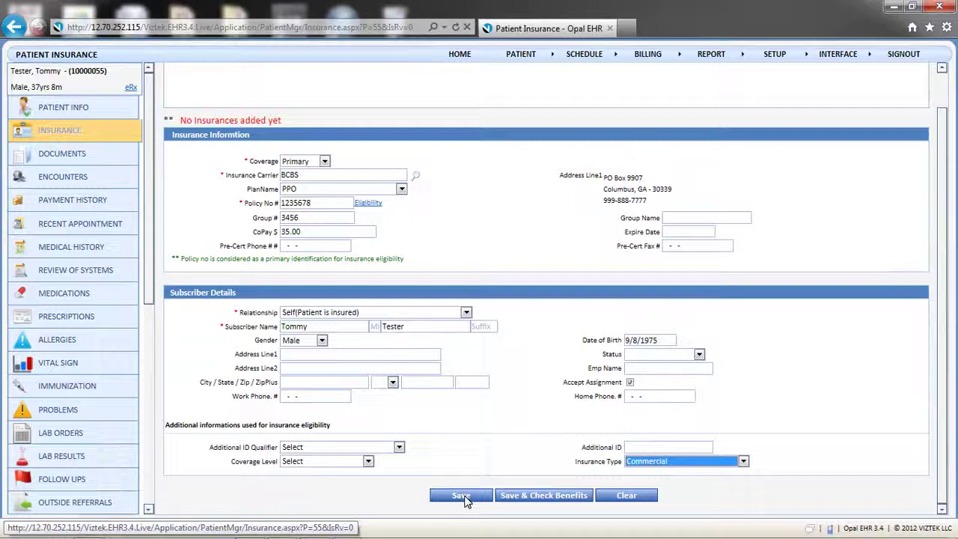
click(463, 497)
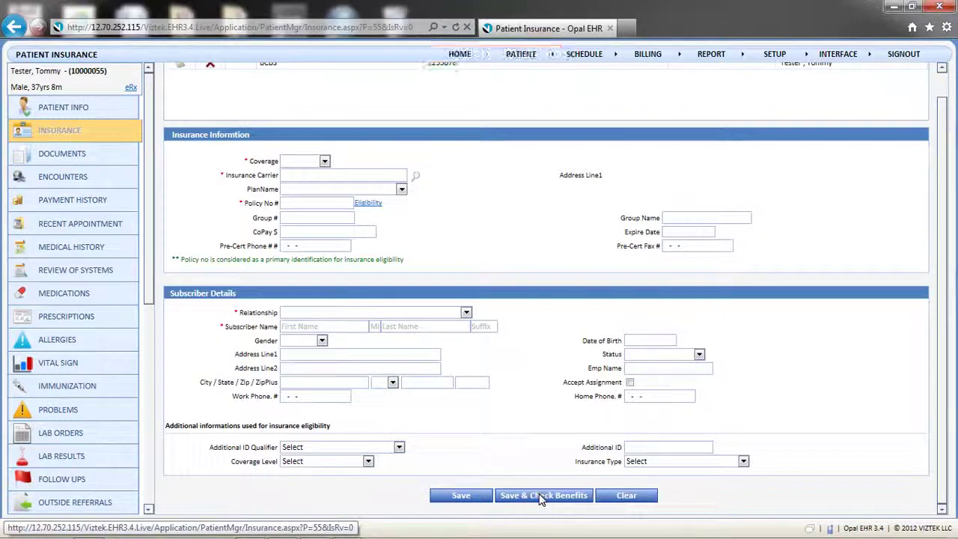
Start a Secondary coverage entry with UHC as the carrier
scroll(541, 499, up, 1)
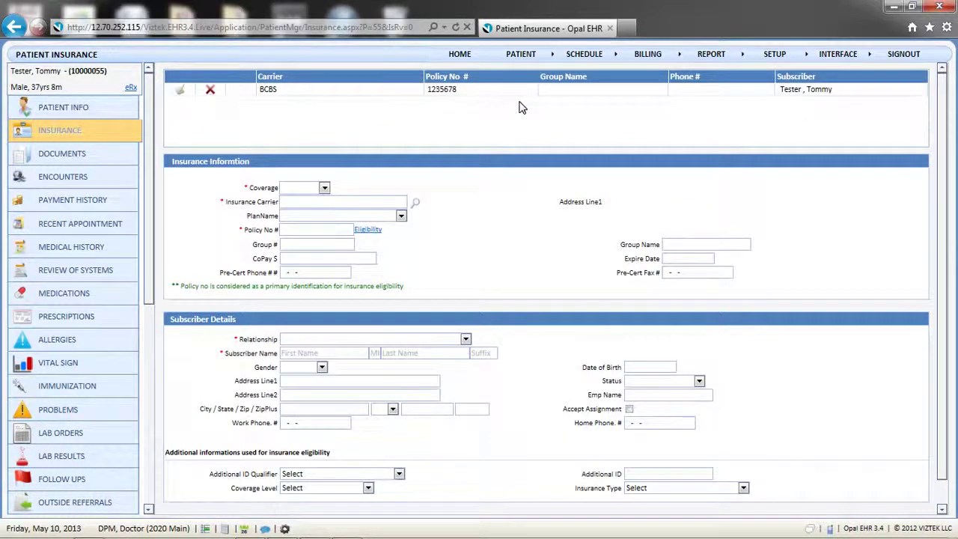
click(325, 189)
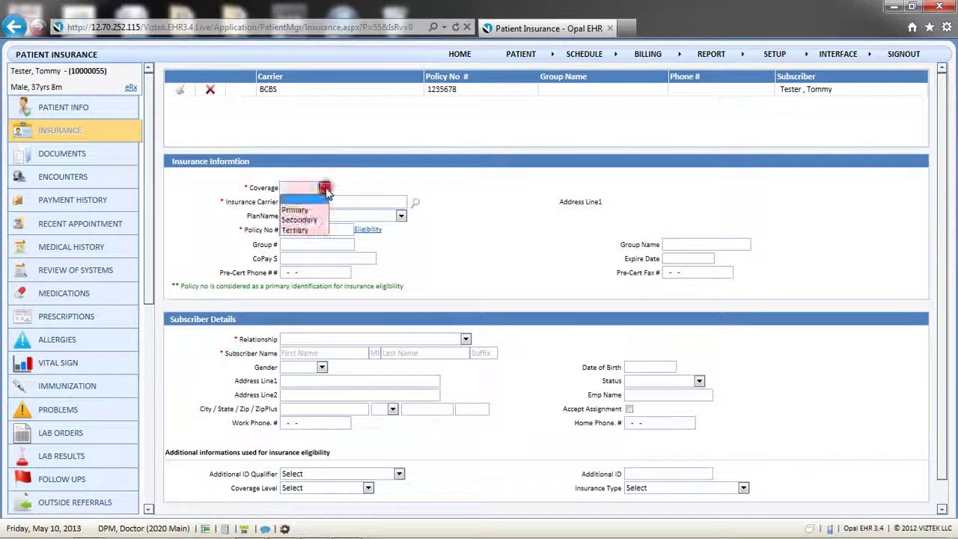
click(300, 219)
click(320, 202)
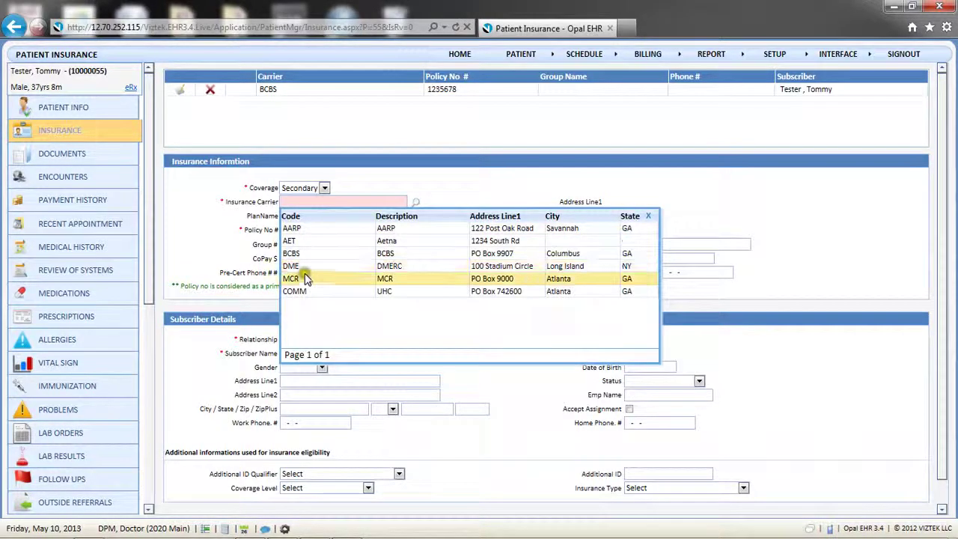
click(294, 292)
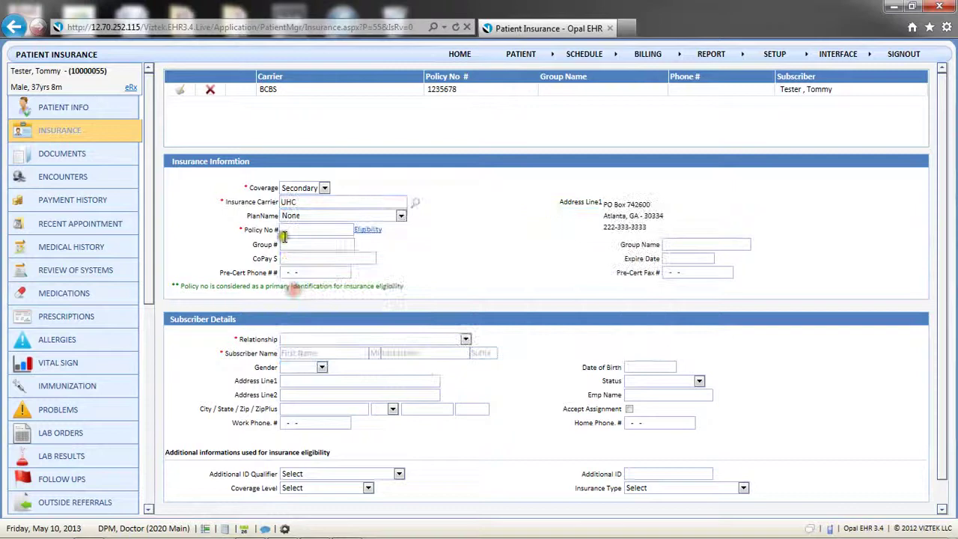
click(285, 230)
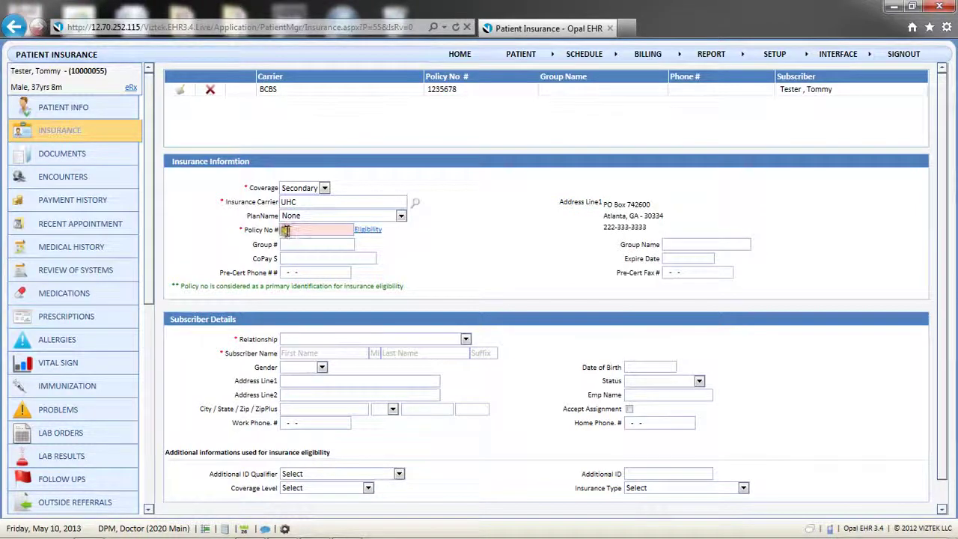
text(234567)
Add a female Spouse subscriber with name and 1990 birth date, and save
click(303, 339)
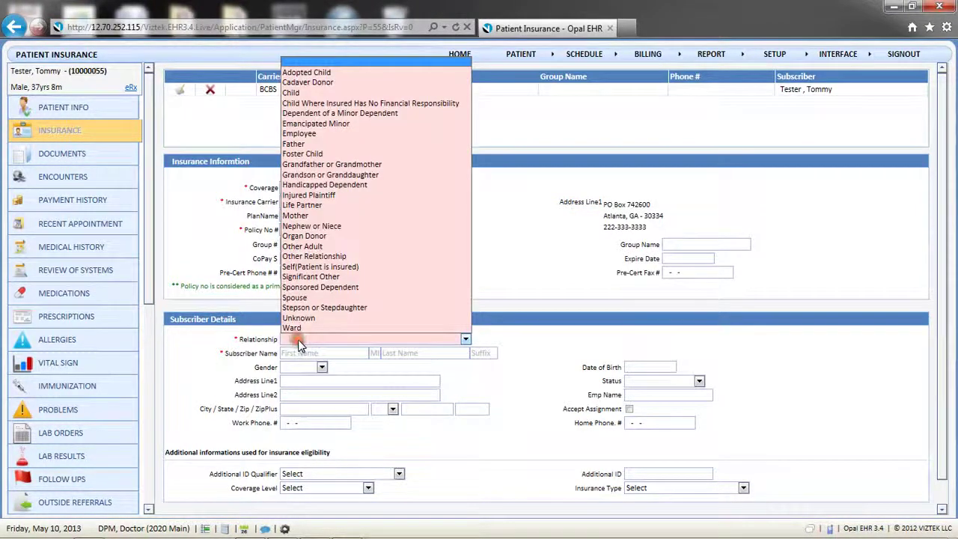
click(302, 298)
click(303, 352)
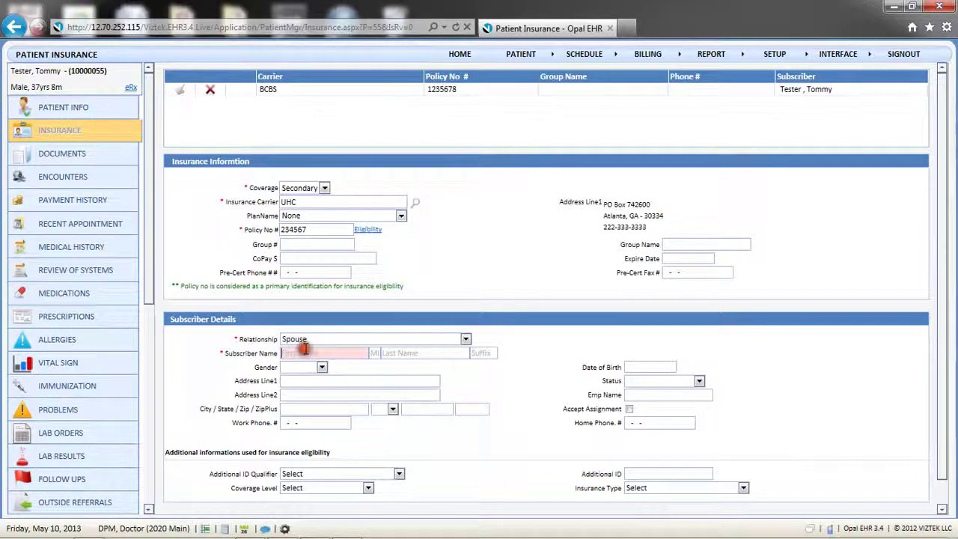
text(Mar)
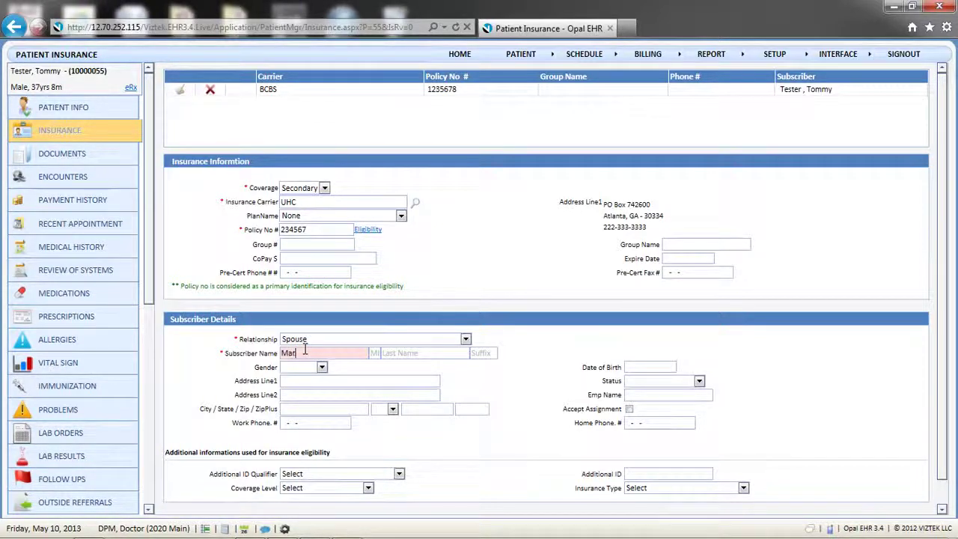
text(y)
key(Tab)
key(Tab)
text(Test)
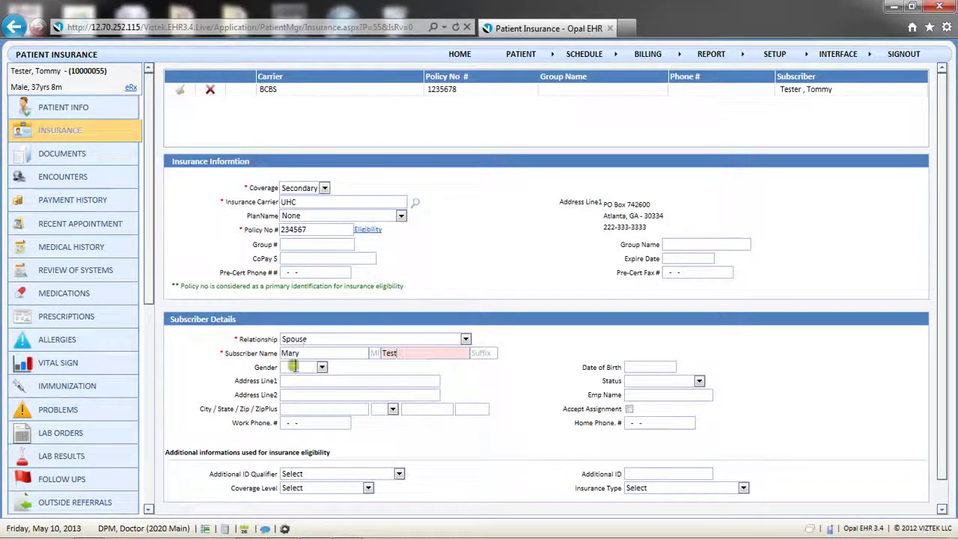
click(294, 366)
click(300, 402)
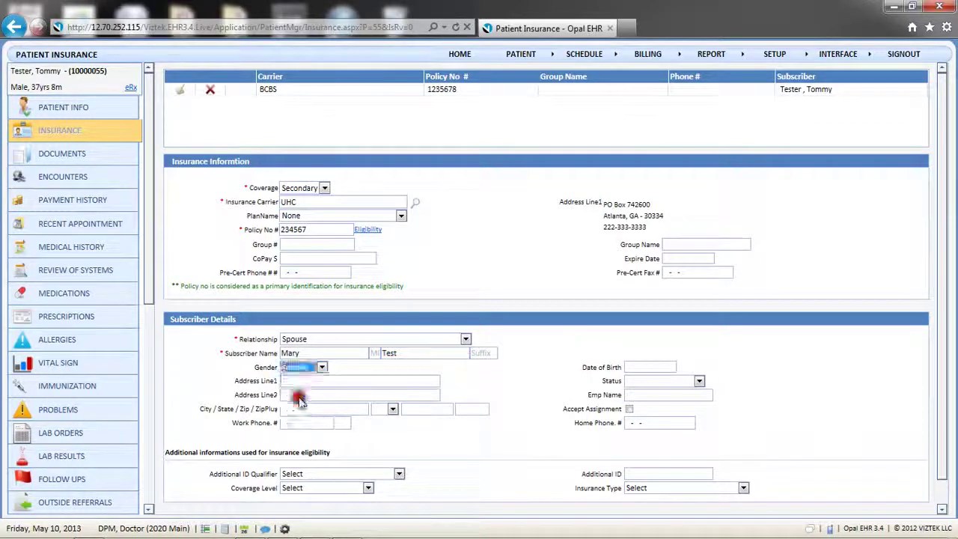
click(641, 367)
text(01/1)
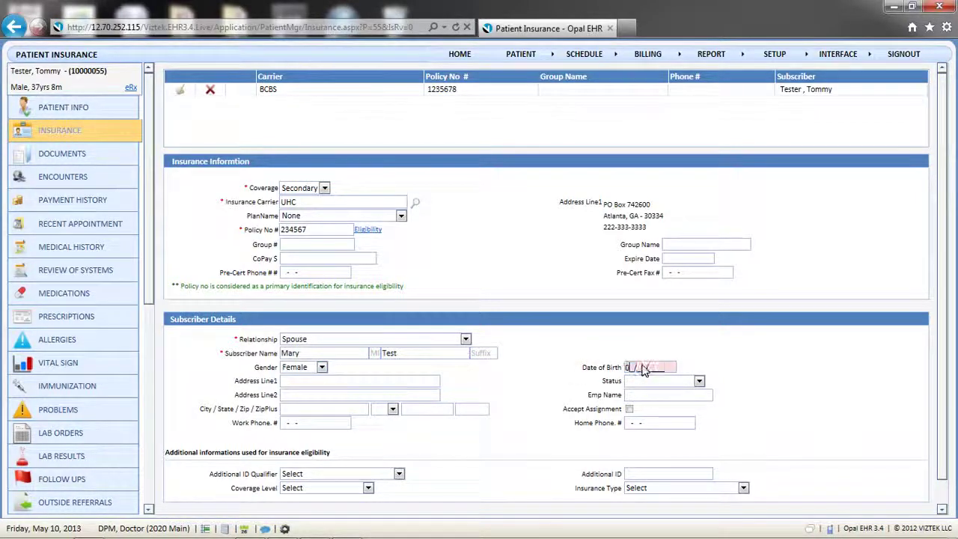
text(990)
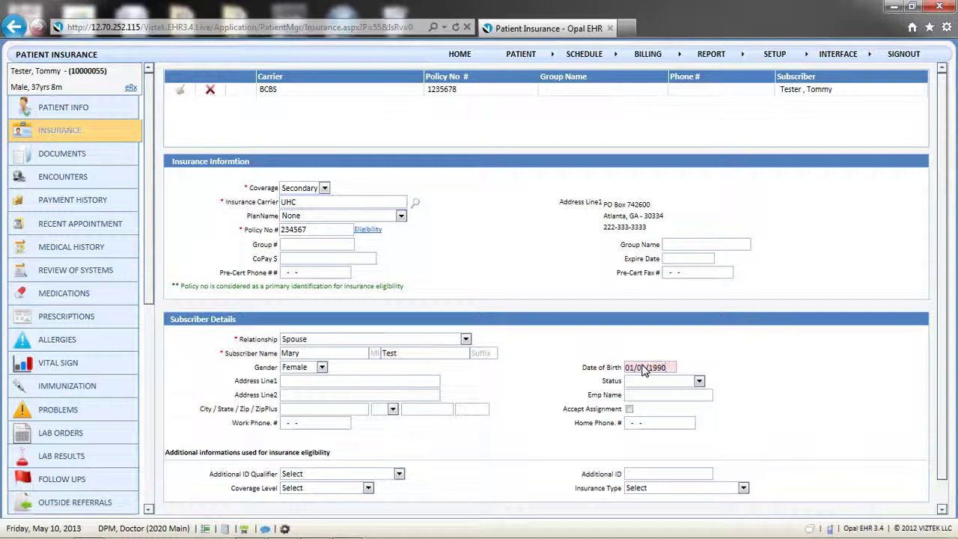
scroll(644, 370, down, 1)
click(464, 496)
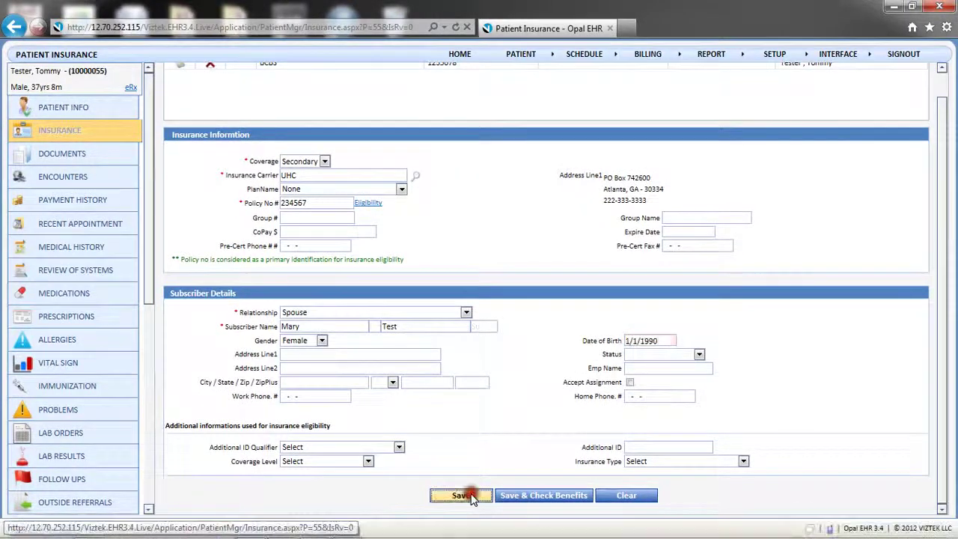
Go to the patient's Documents page and launch the full scan window
click(113, 158)
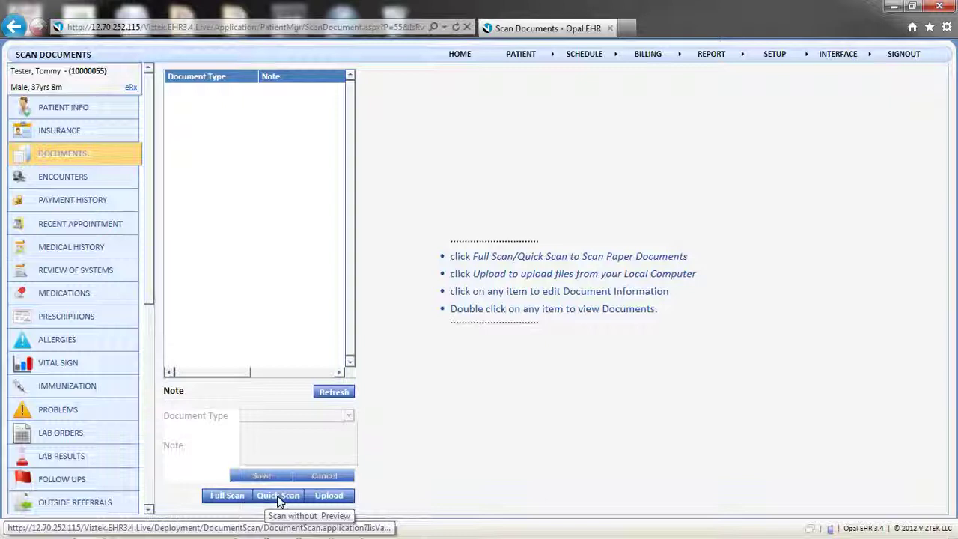
click(327, 497)
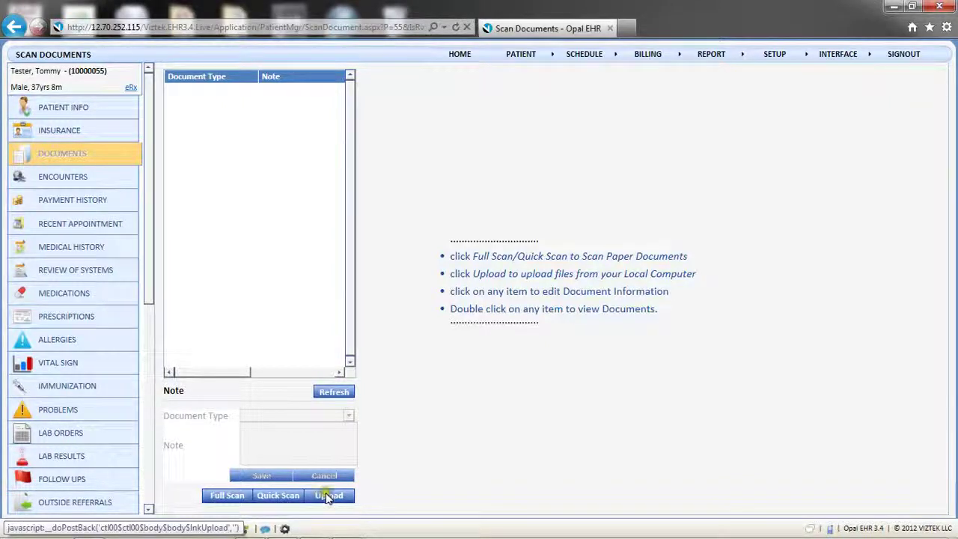
click(240, 496)
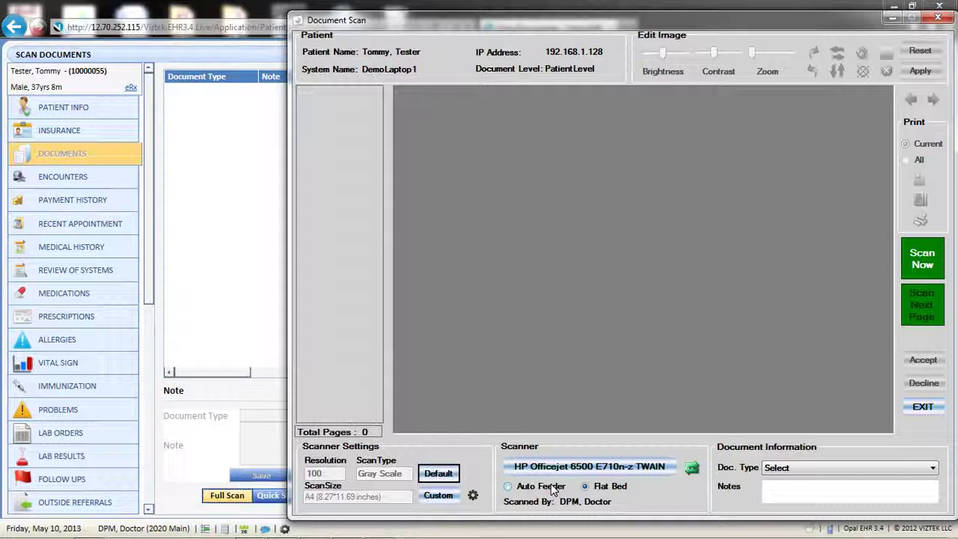
Set document type Labs, assign it to a Provider-group user, and close the scan window
click(934, 468)
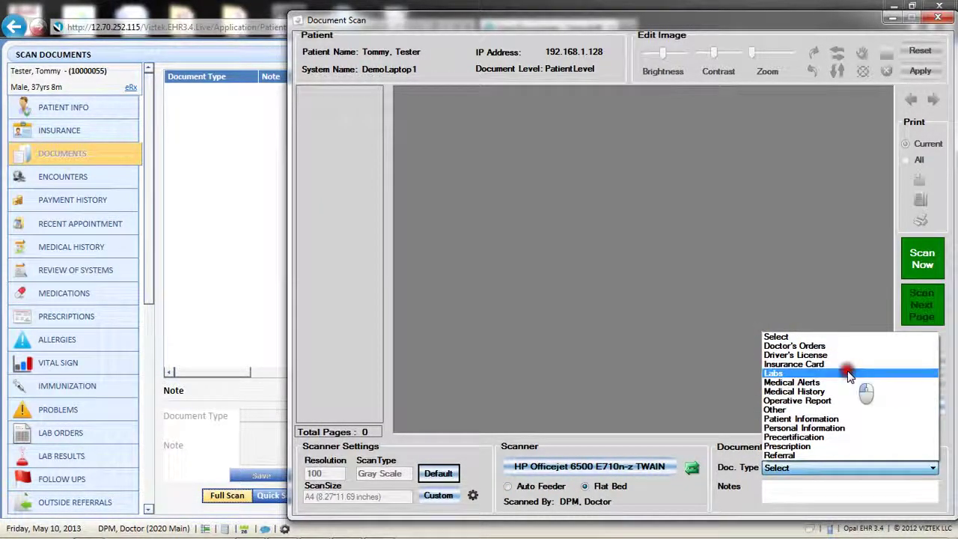
click(849, 374)
click(676, 332)
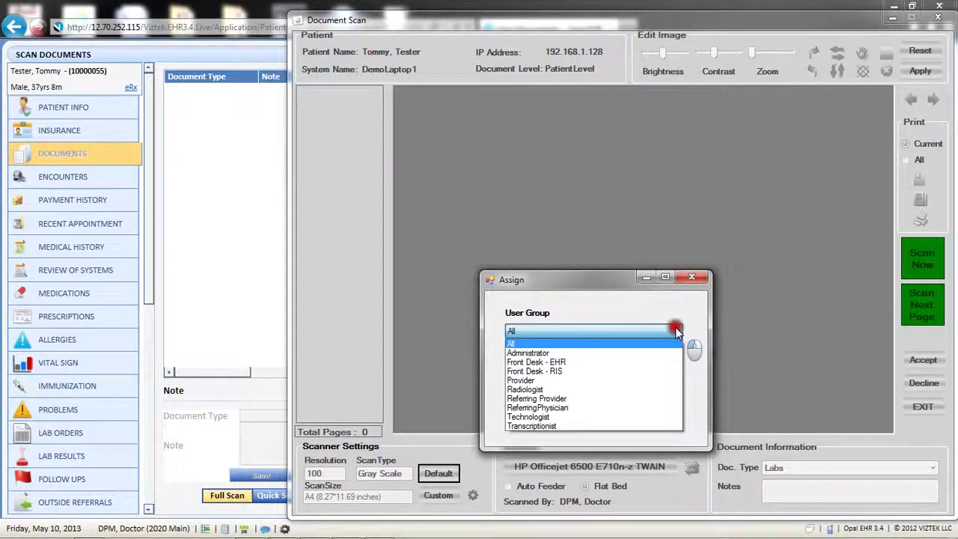
click(538, 381)
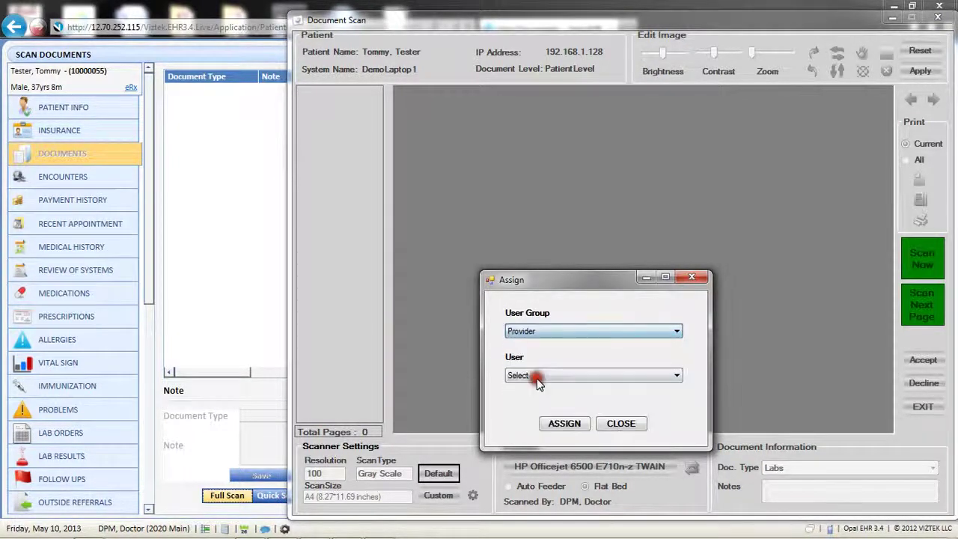
click(616, 376)
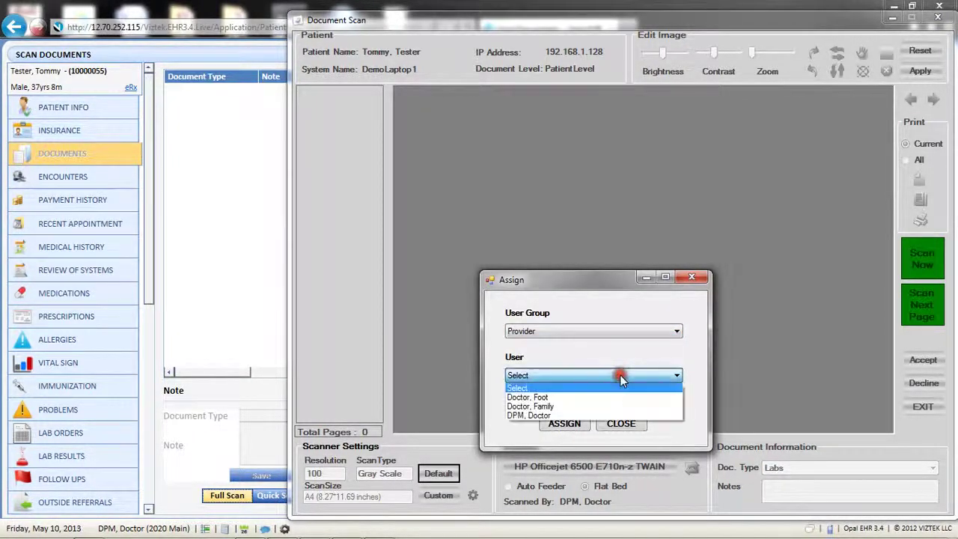
click(554, 415)
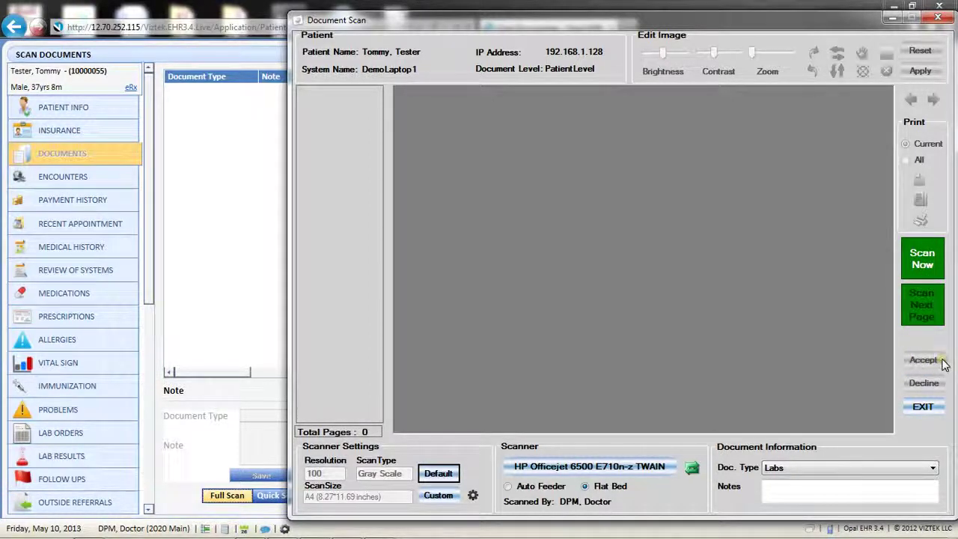
click(924, 408)
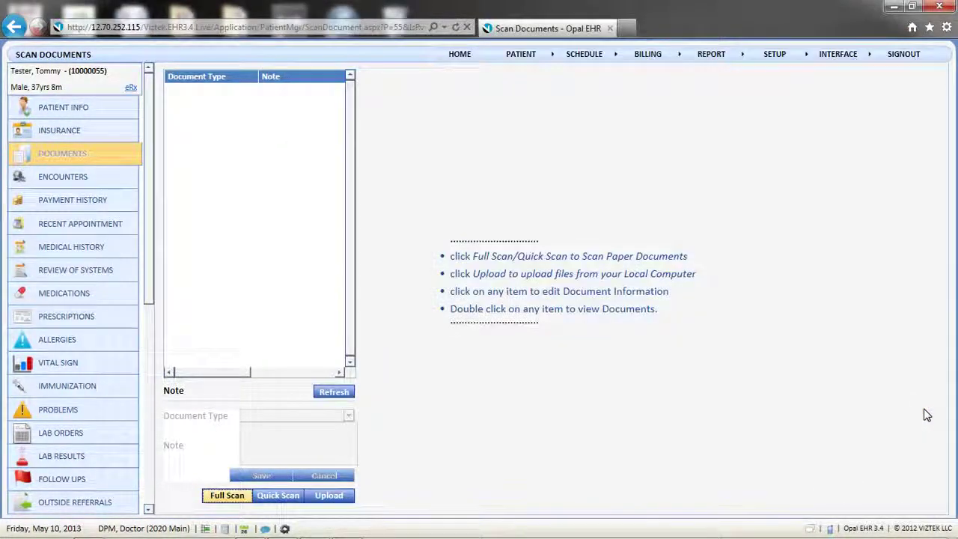
Exit the Document Scan window and return to the provider home page with its encounters list
click(925, 413)
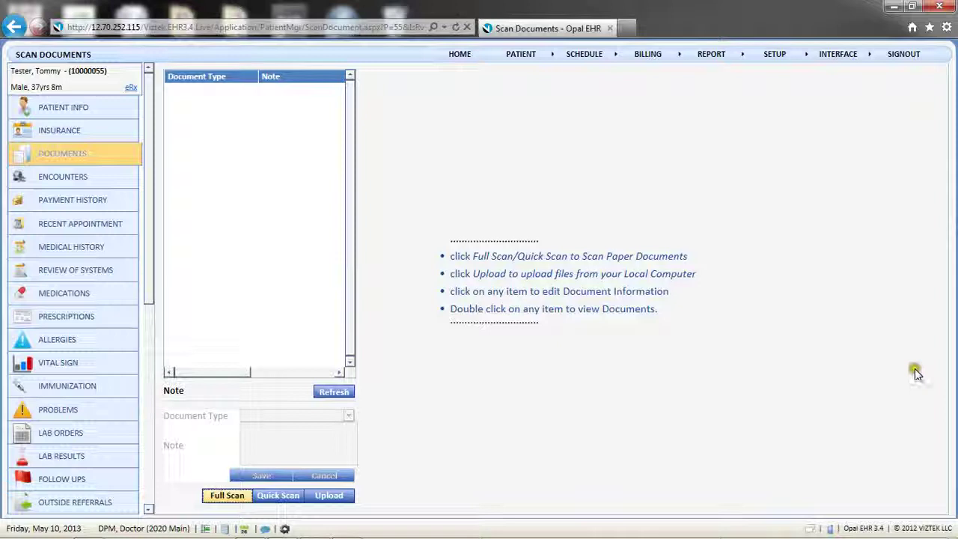
click(460, 56)
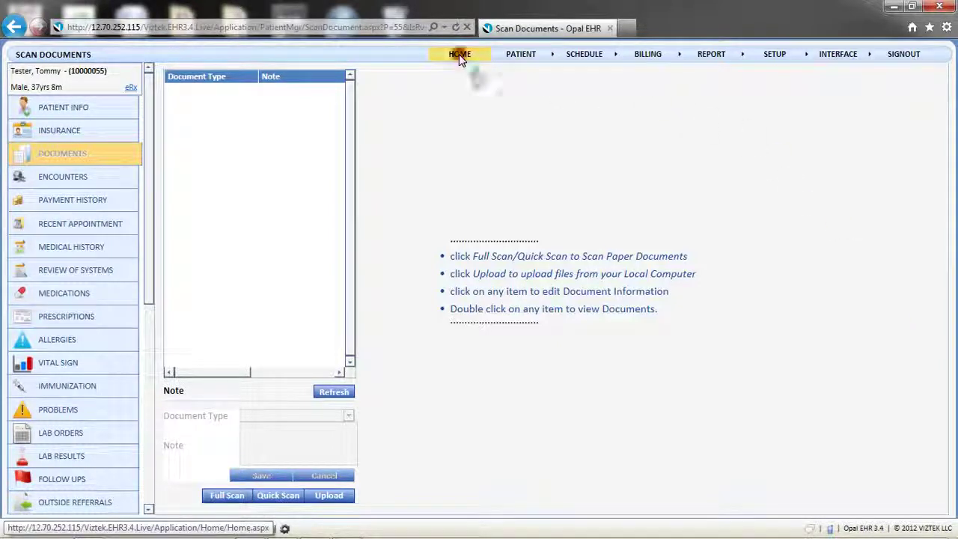